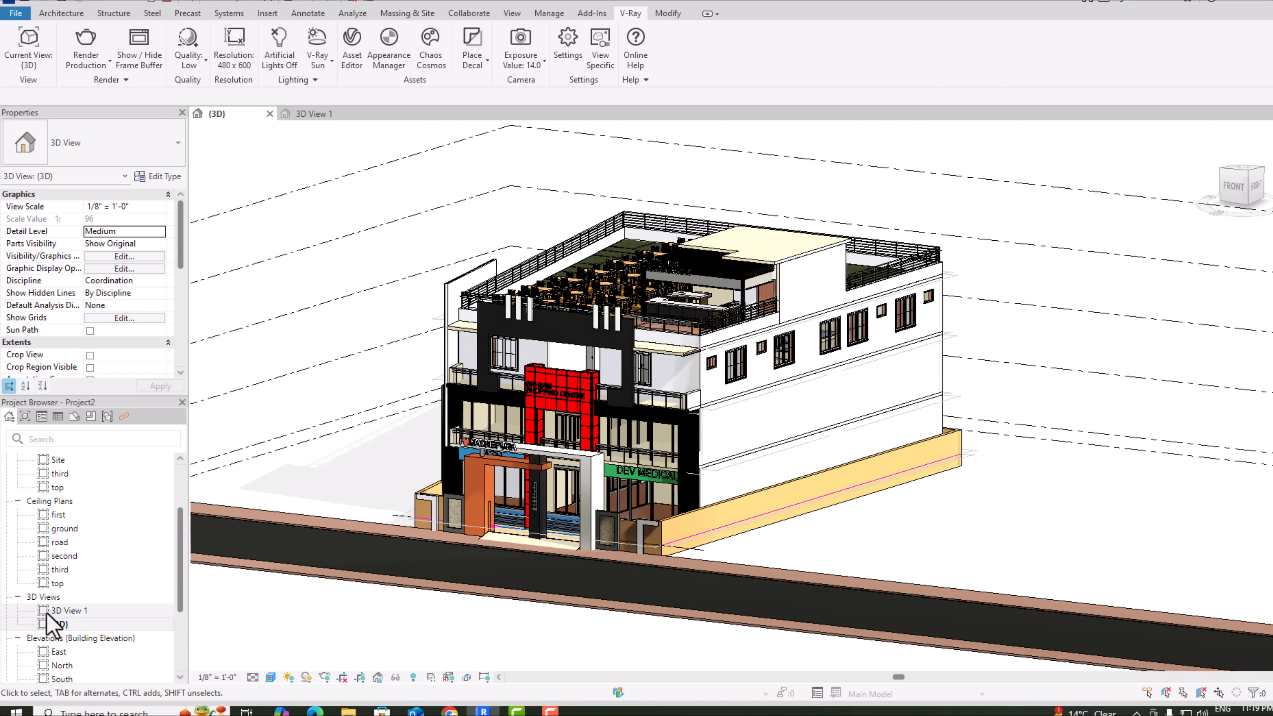
# - In the first floor plan, place a perspective camera southeast of the building, aimed at its northwest corner
pyautogui.click(35, 70)
pyautogui.scroll(3, 59, 552)
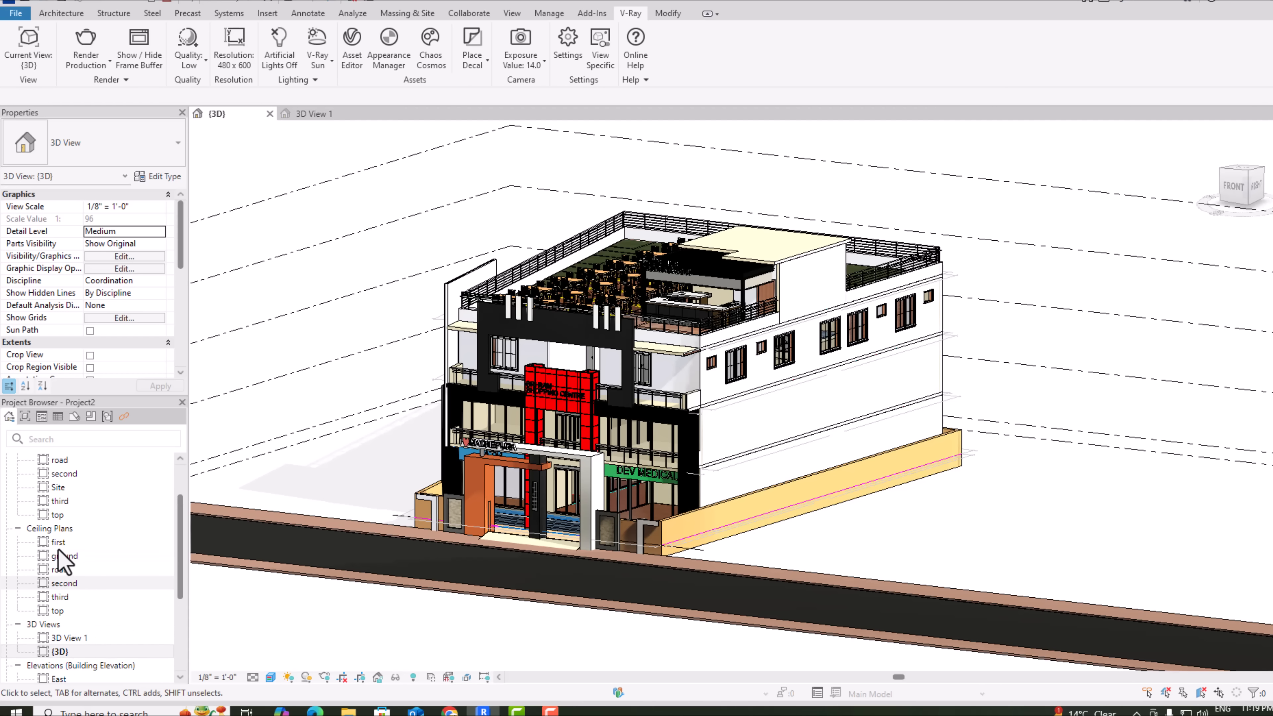
pyautogui.doubleClick(58, 486)
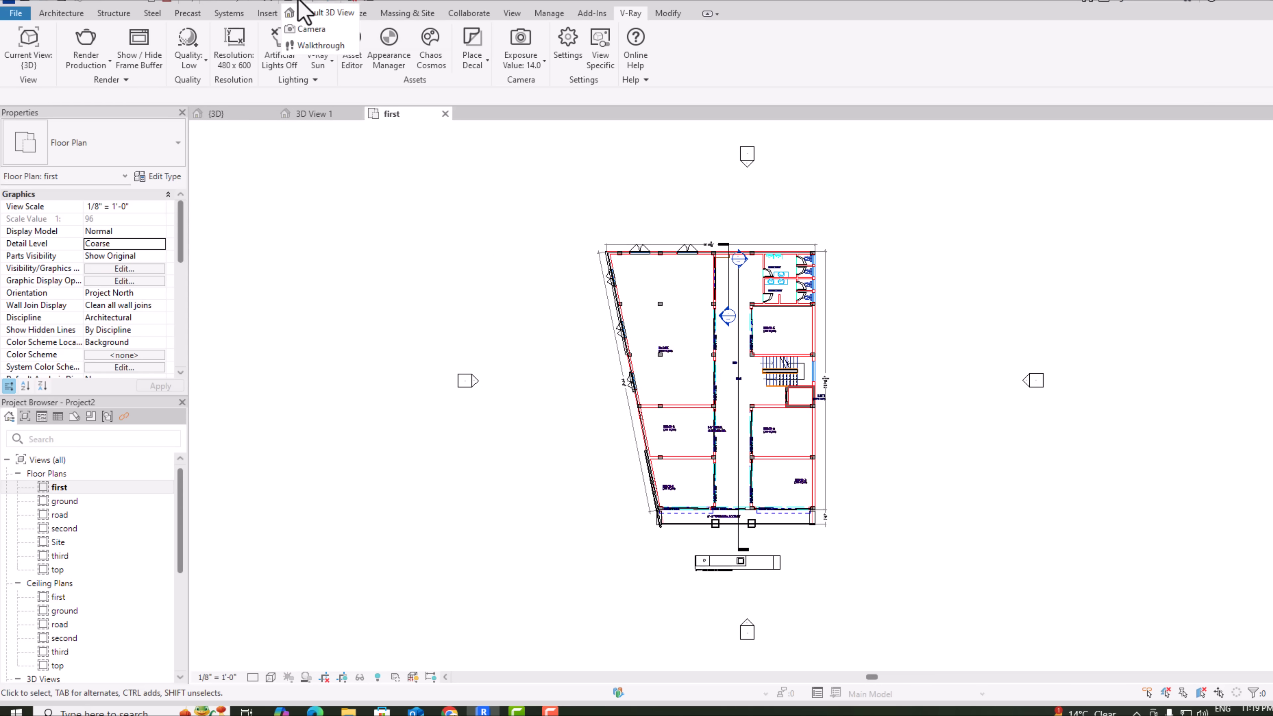
pyautogui.click(307, 28)
pyautogui.scroll(-1, 379, 288)
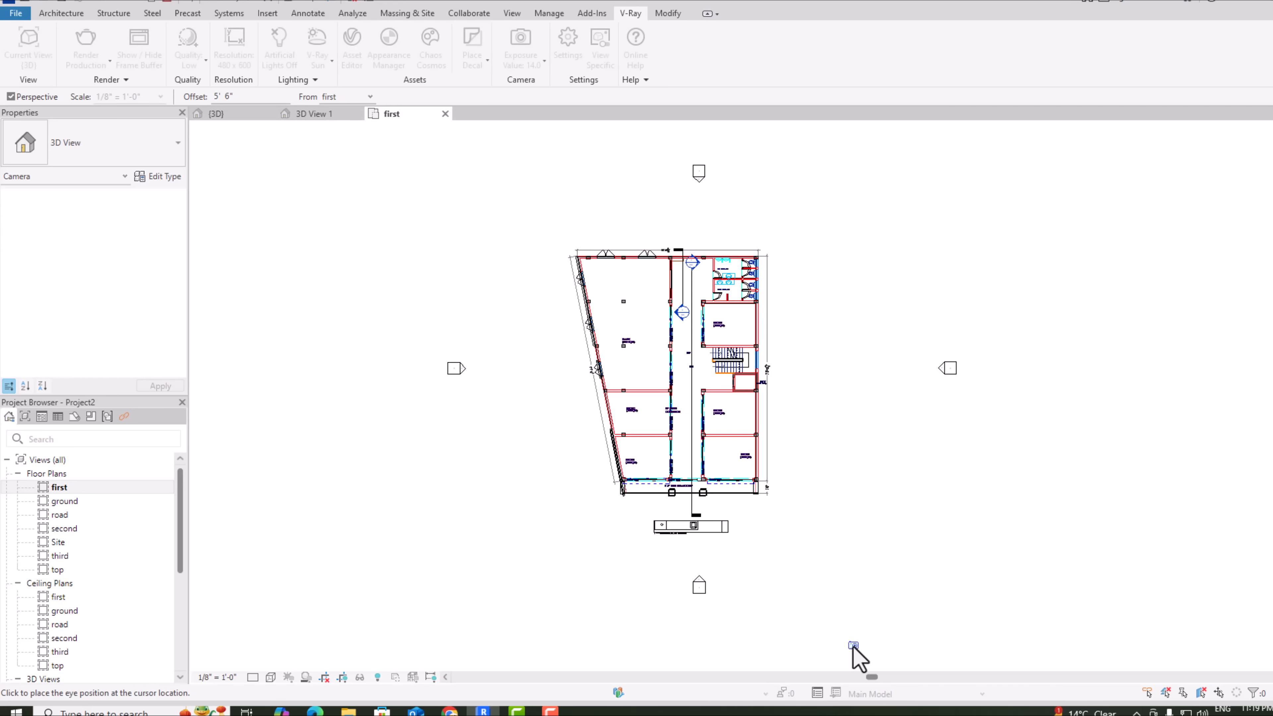
pyautogui.click(902, 639)
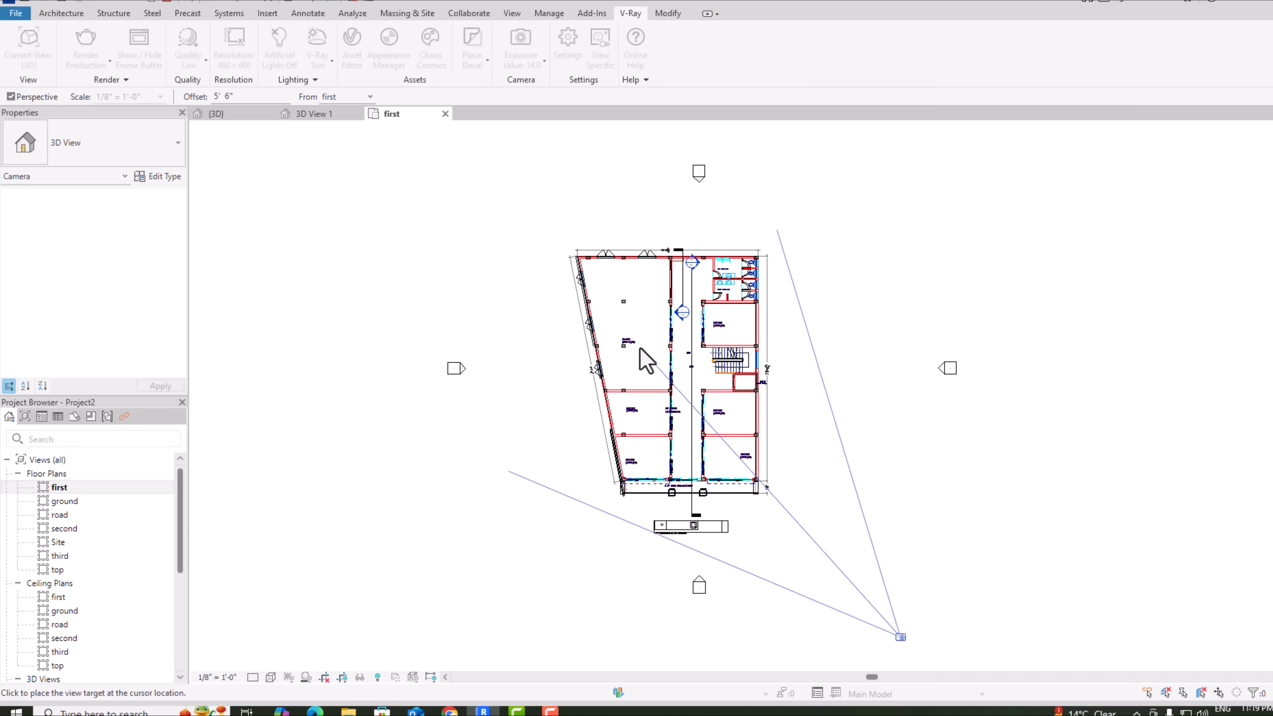
pyautogui.click(574, 244)
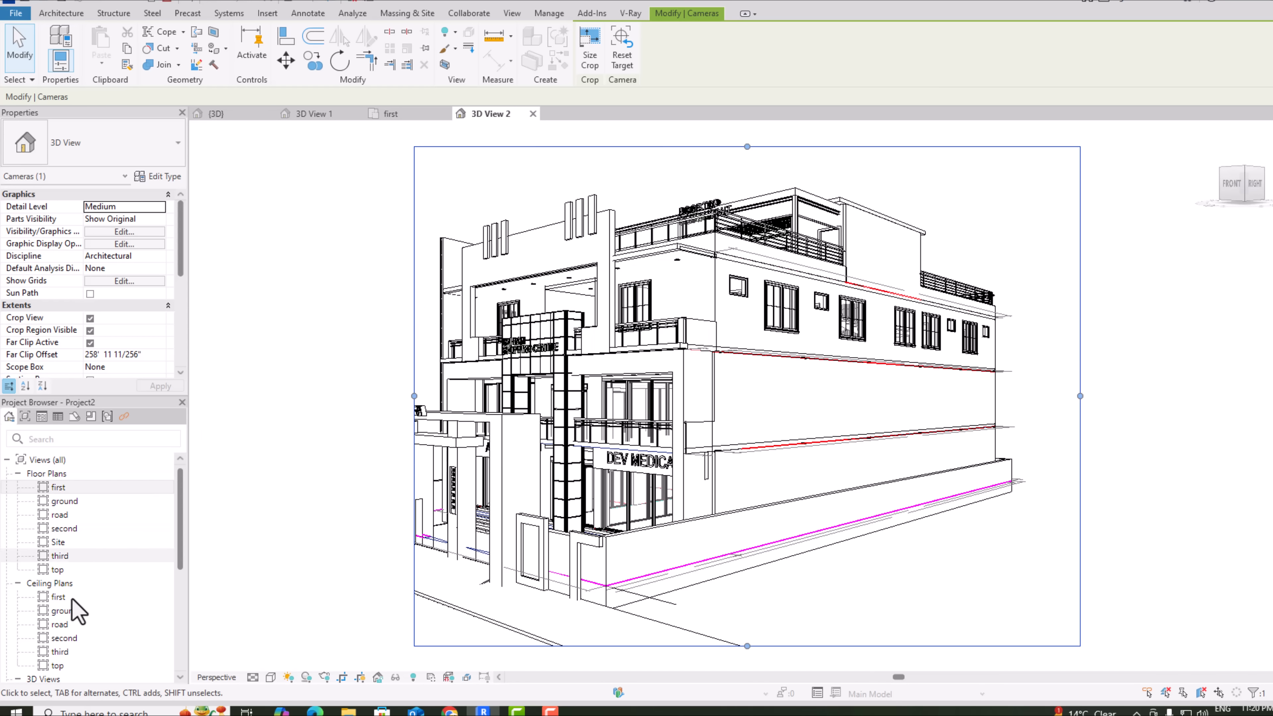
pyautogui.scroll(-5, 75, 654)
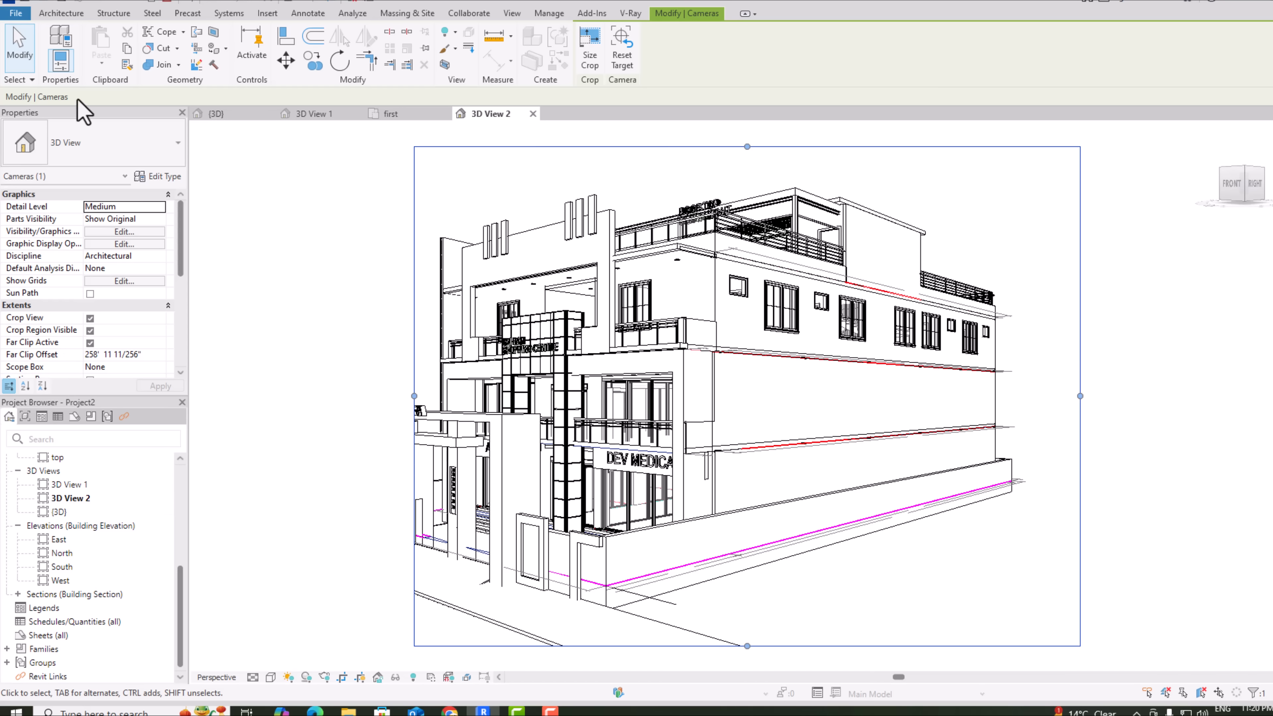
# - Try to set 3D View 2 as the V-Ray render view
pyautogui.click(630, 14)
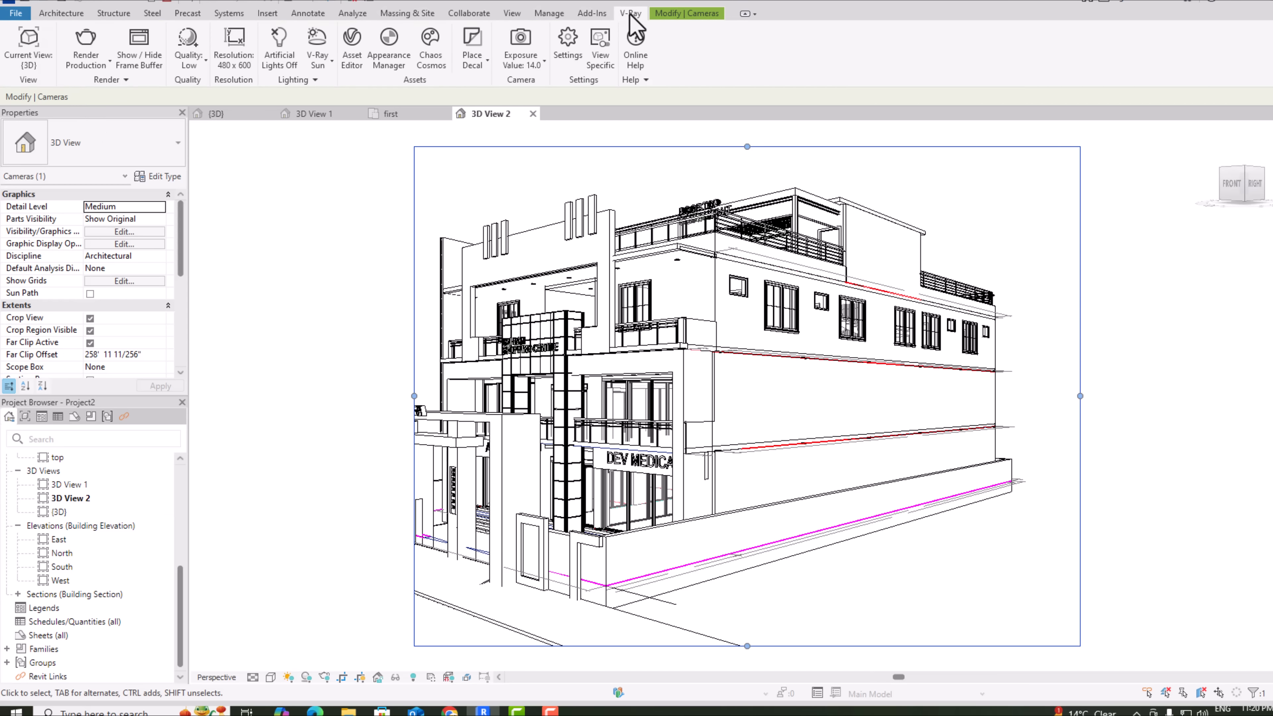
pyautogui.click(31, 63)
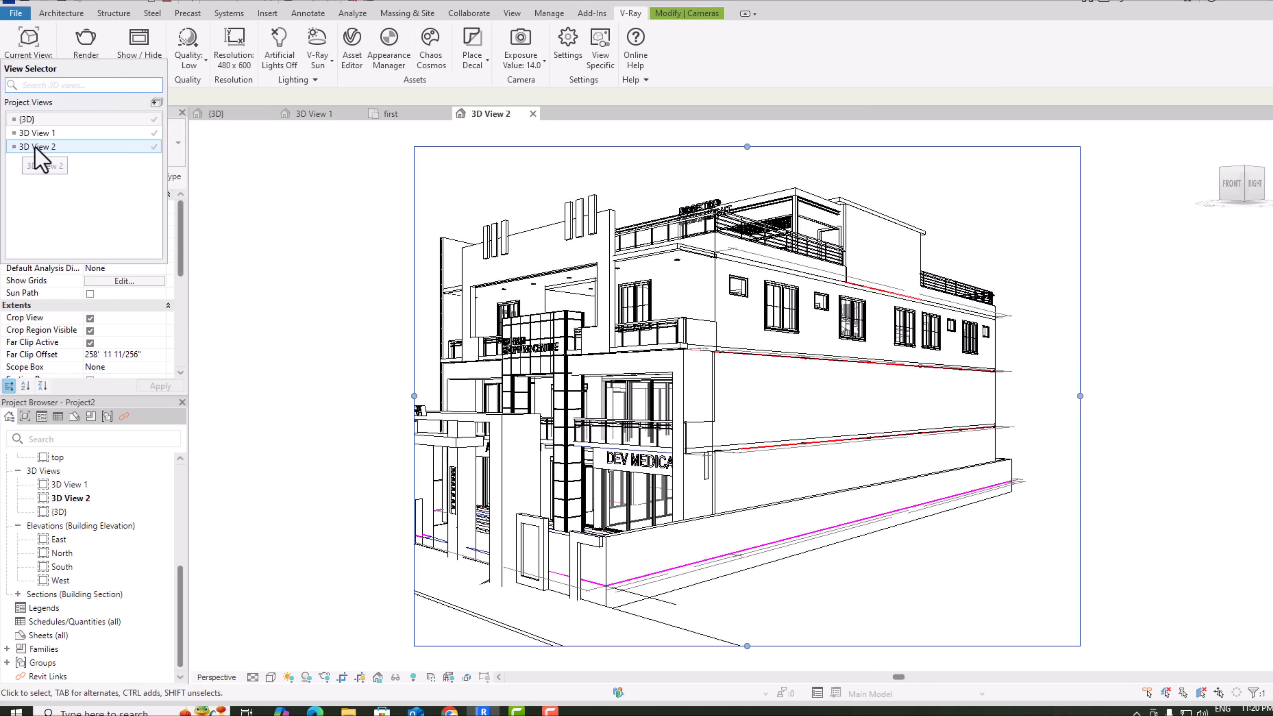
pyautogui.click(49, 146)
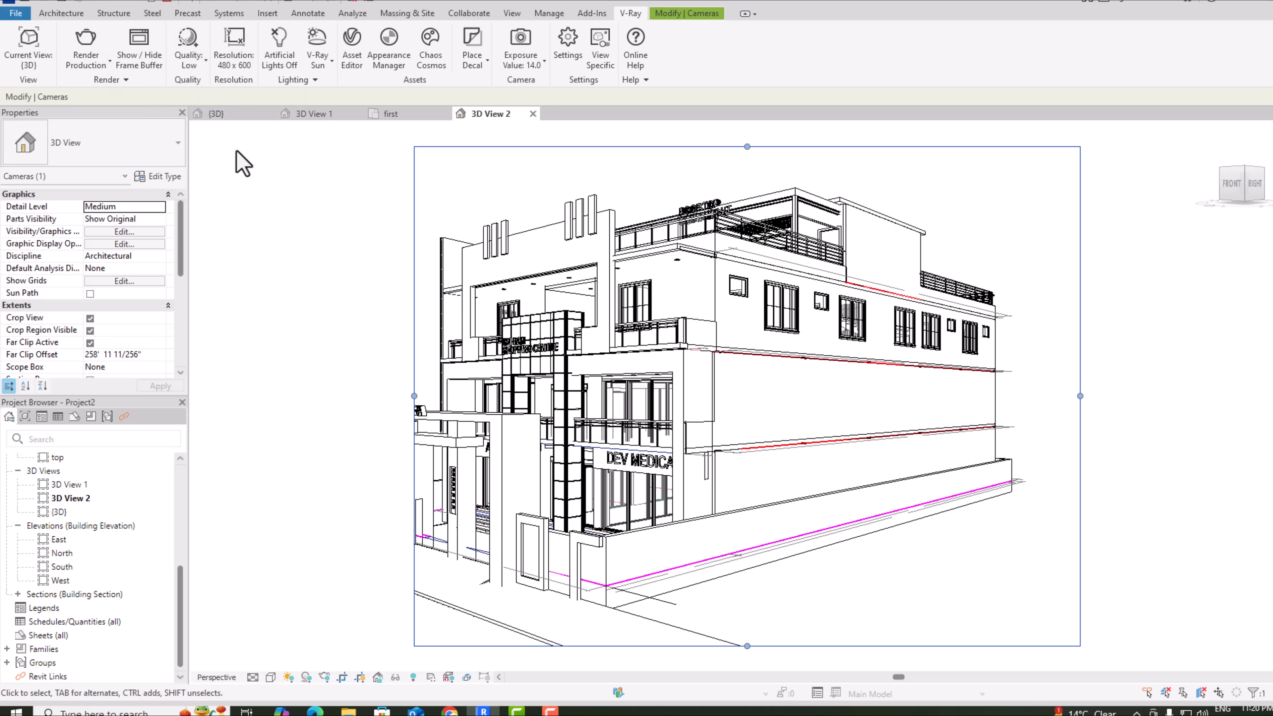
# - Review the V-Ray render modes and the Frame Buffer's Render, Image and View options
pyautogui.click(113, 64)
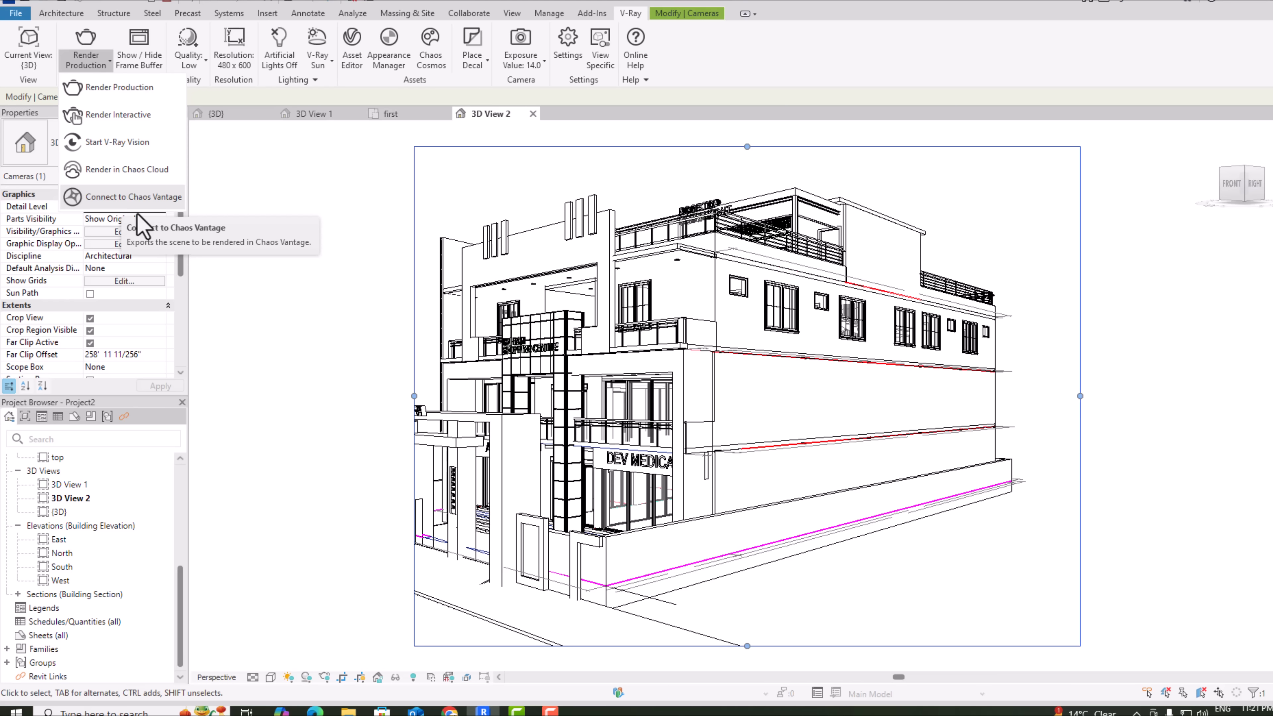
pyautogui.click(284, 188)
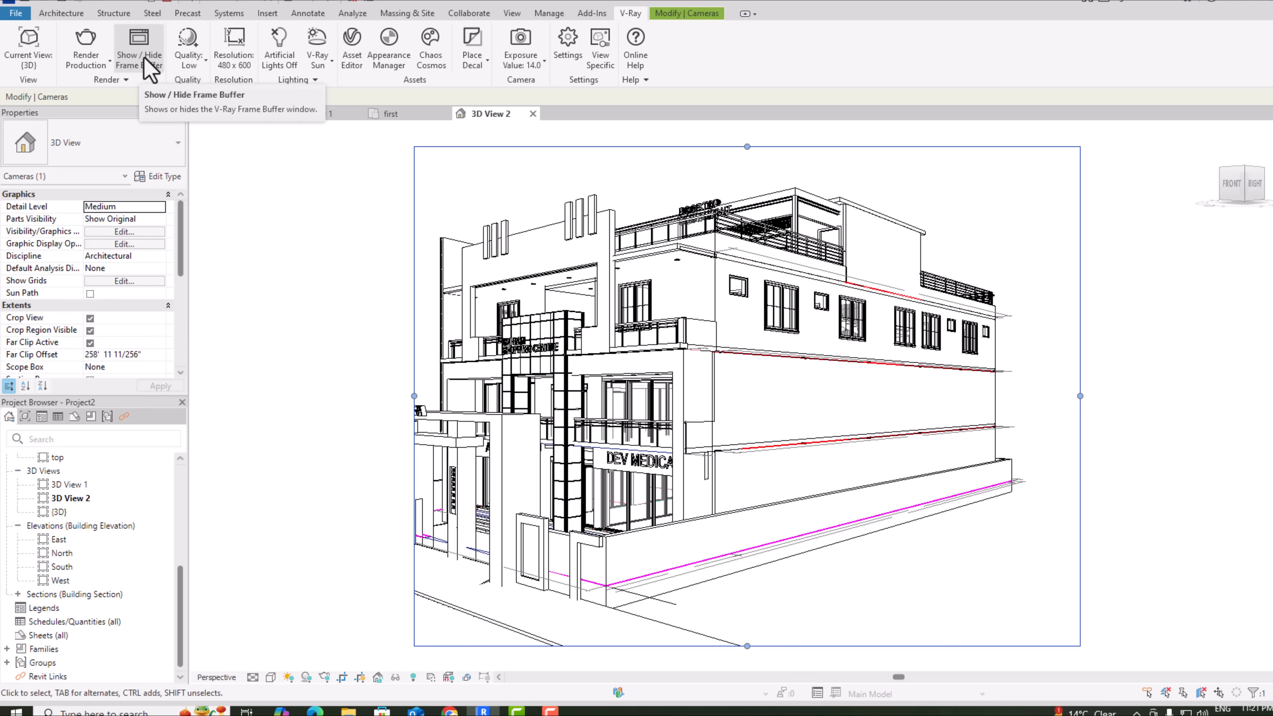
pyautogui.click(149, 70)
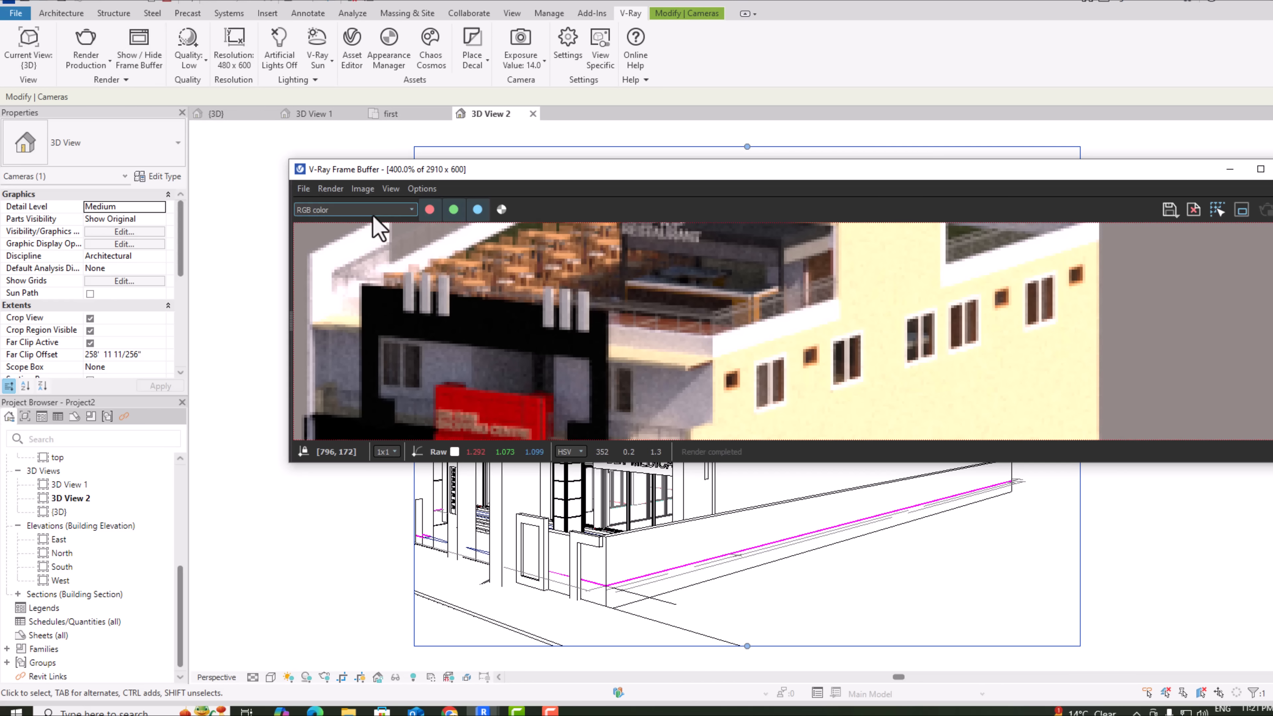
pyautogui.click(333, 189)
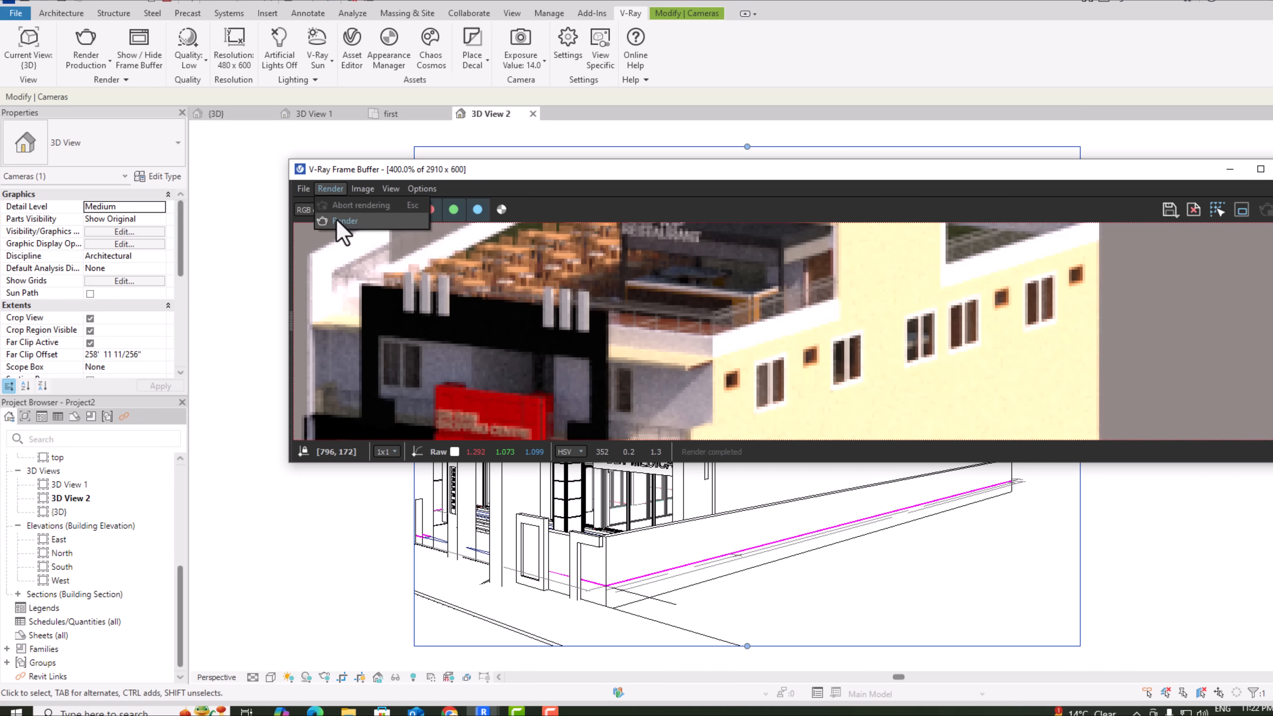
pyautogui.click(366, 193)
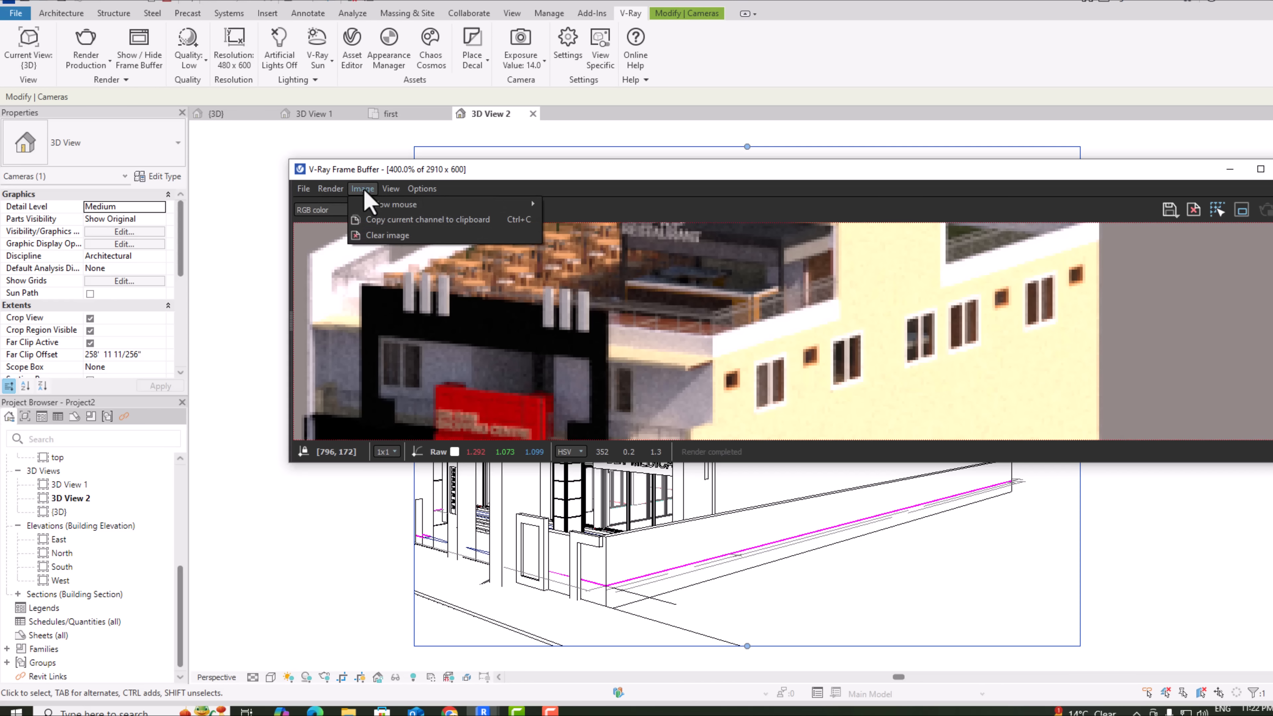
pyautogui.moveTo(384, 193)
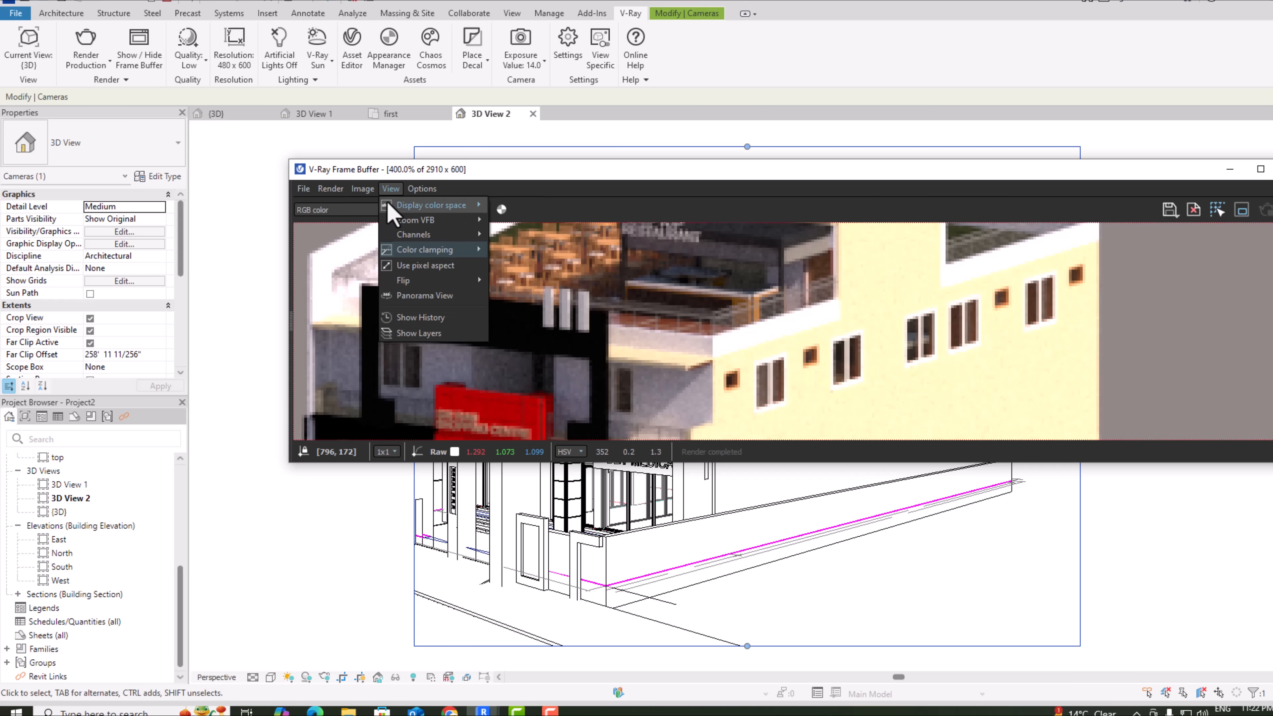
# - Clear the camera selection, close the Frame Buffer and set 3D View 2 as the V-Ray render view
pyautogui.click(81, 494)
pyautogui.click(81, 494)
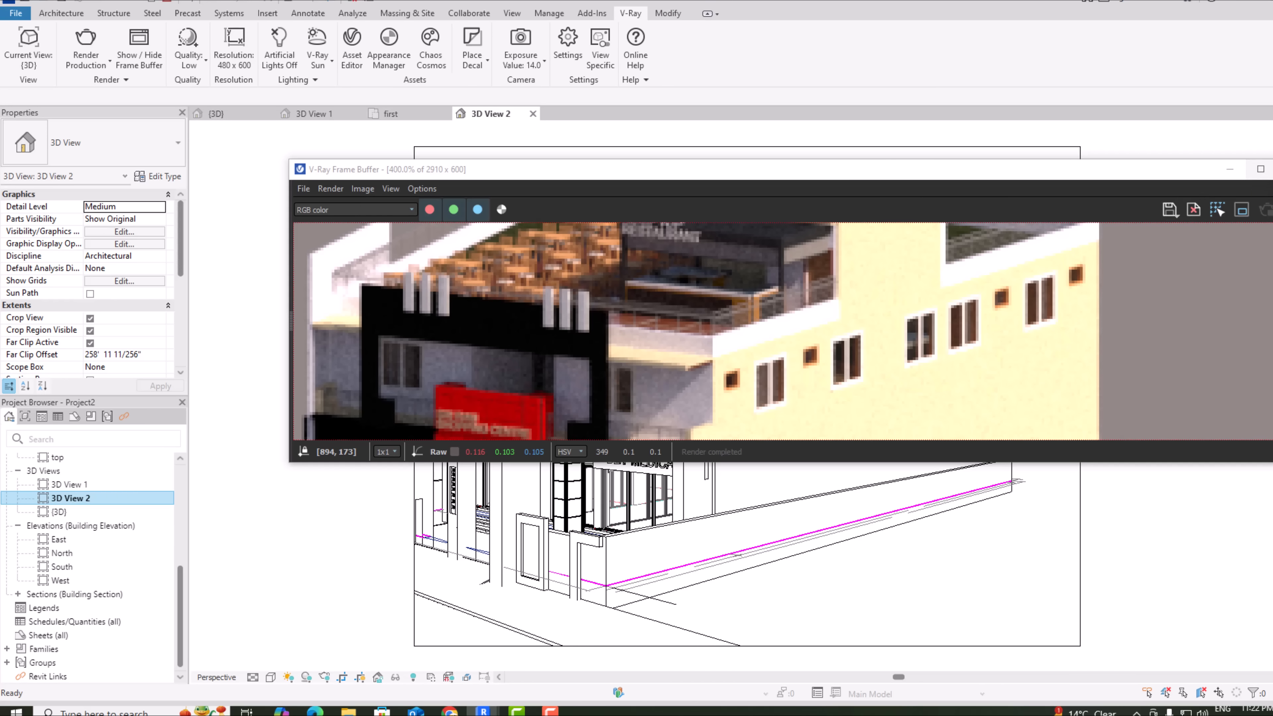
pyautogui.click(1272, 169)
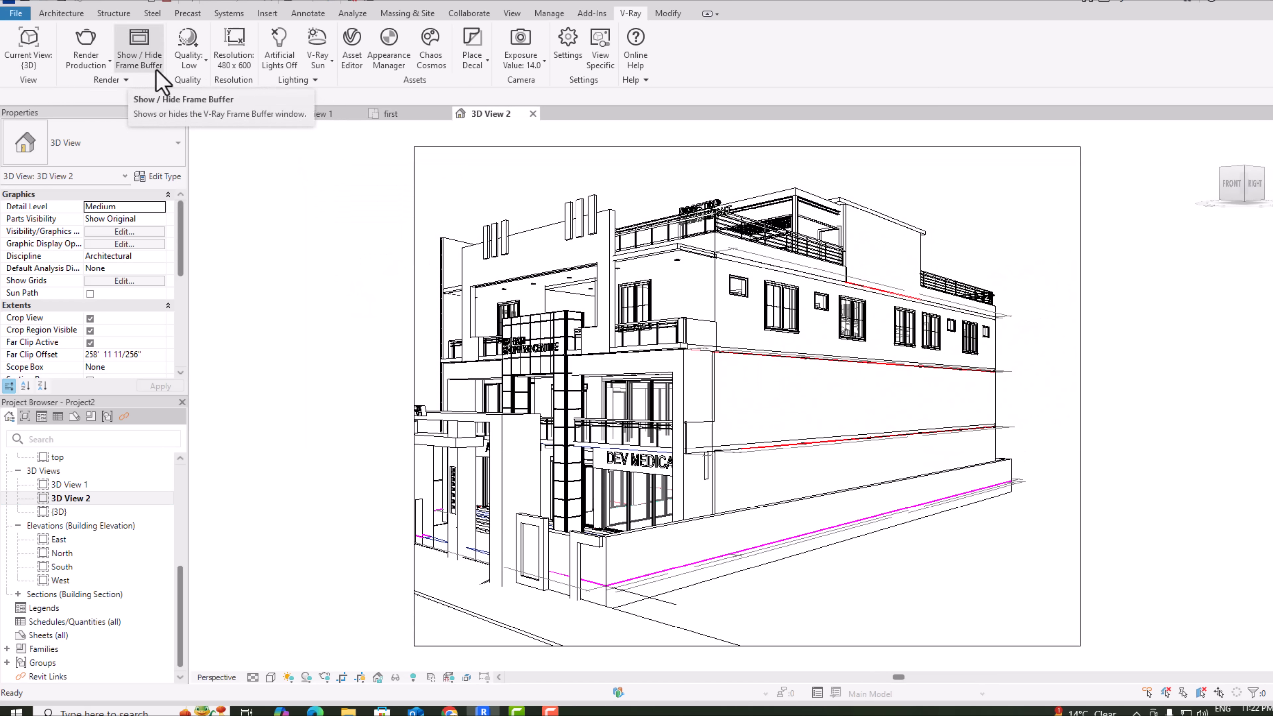
pyautogui.click(36, 60)
pyautogui.click(41, 144)
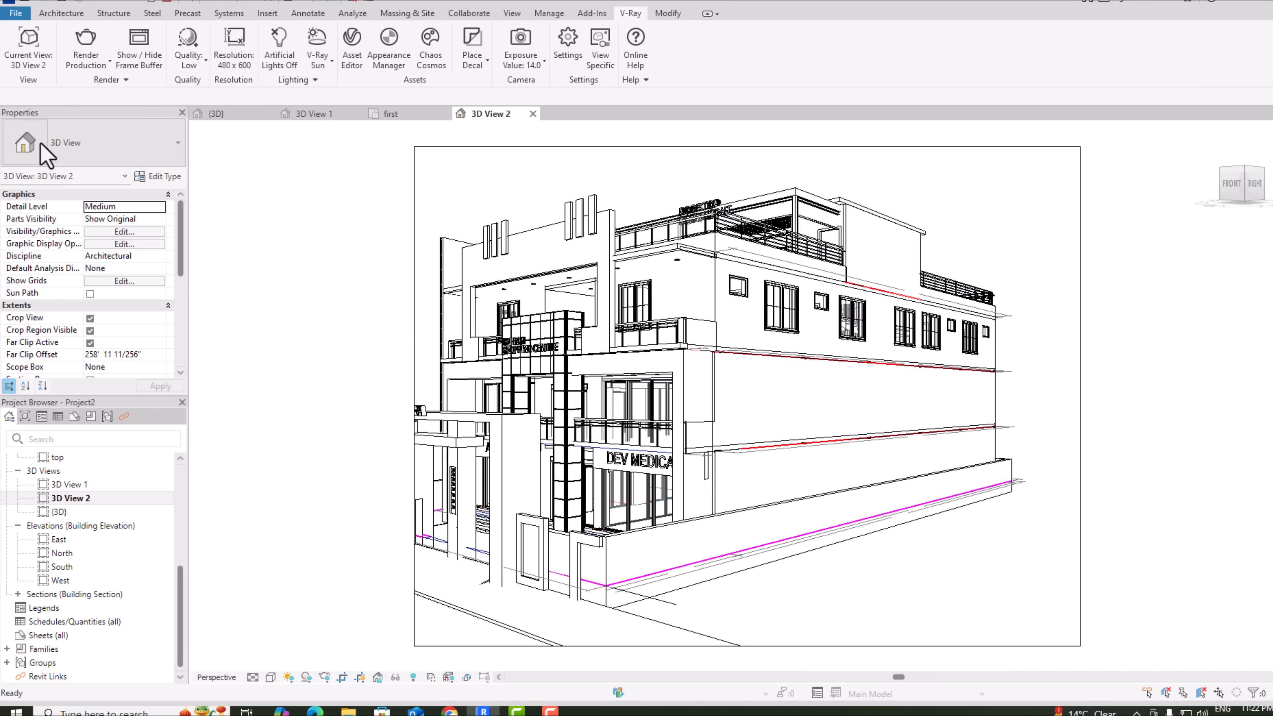
# - Render 3D View 2 from the V-Ray Frame Buffer and close the buffer once the render finishes
pyautogui.click(144, 59)
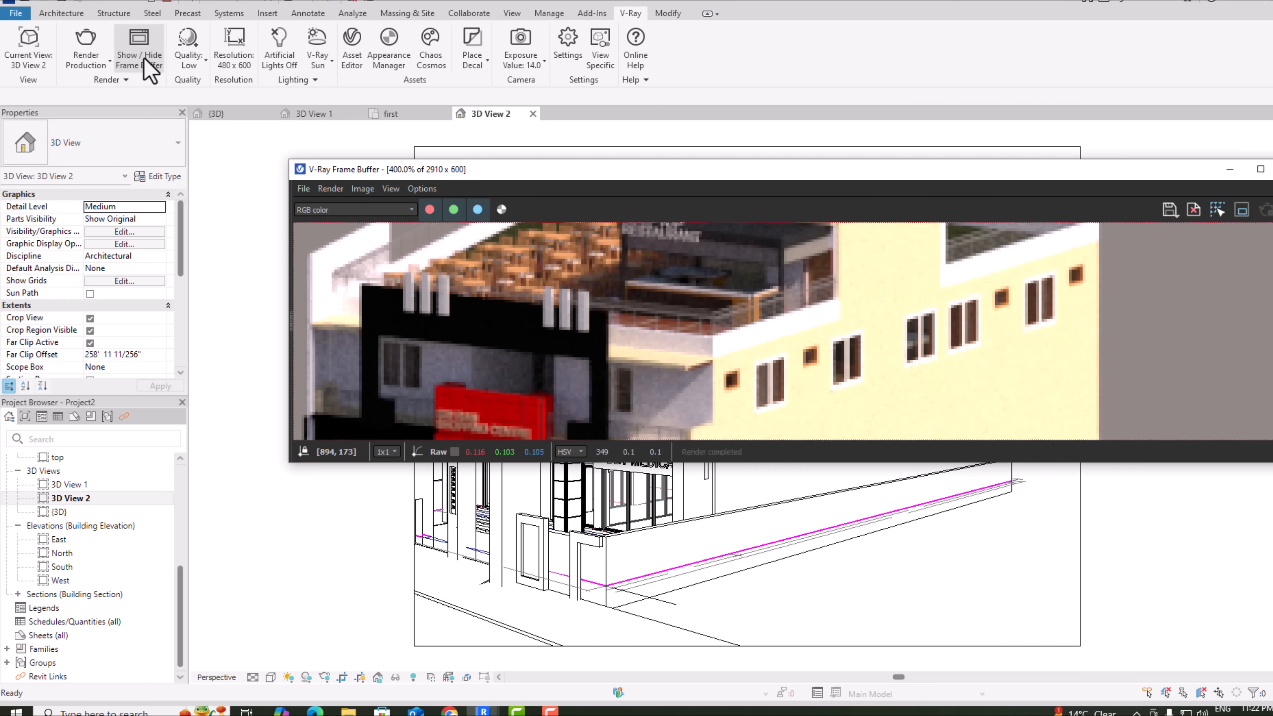
pyautogui.click(330, 189)
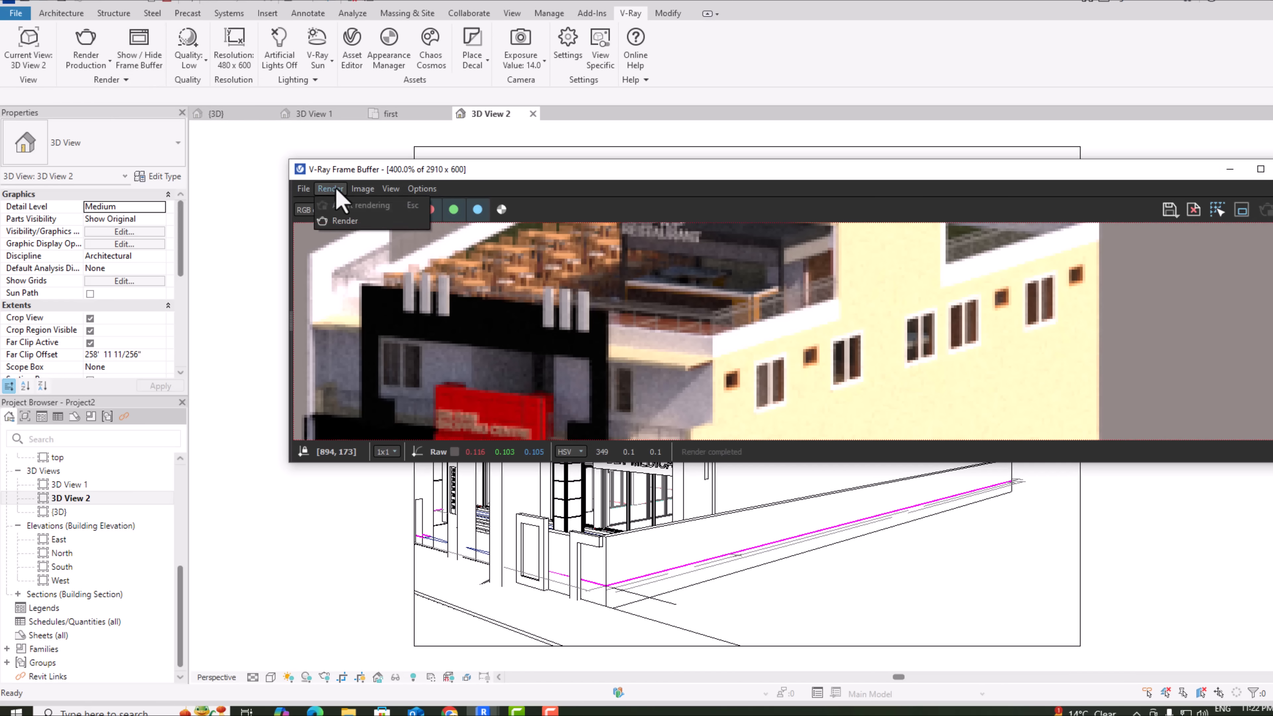
pyautogui.click(344, 221)
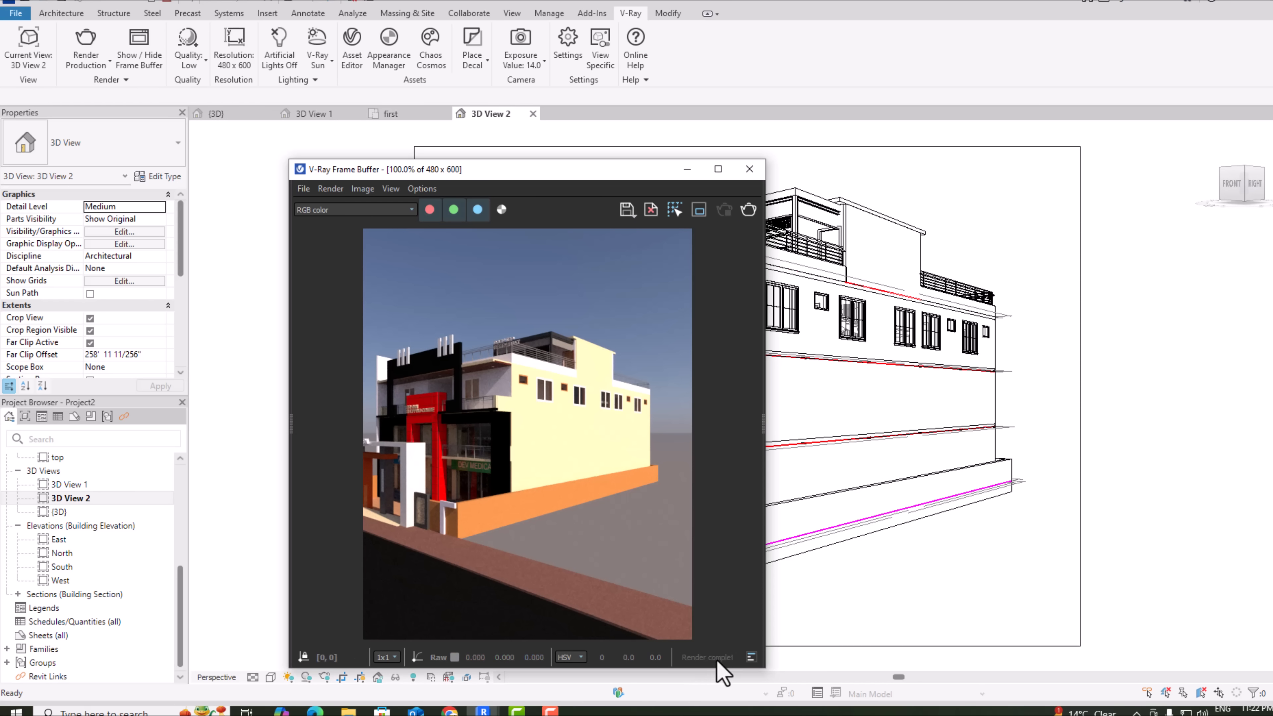
pyautogui.click(749, 169)
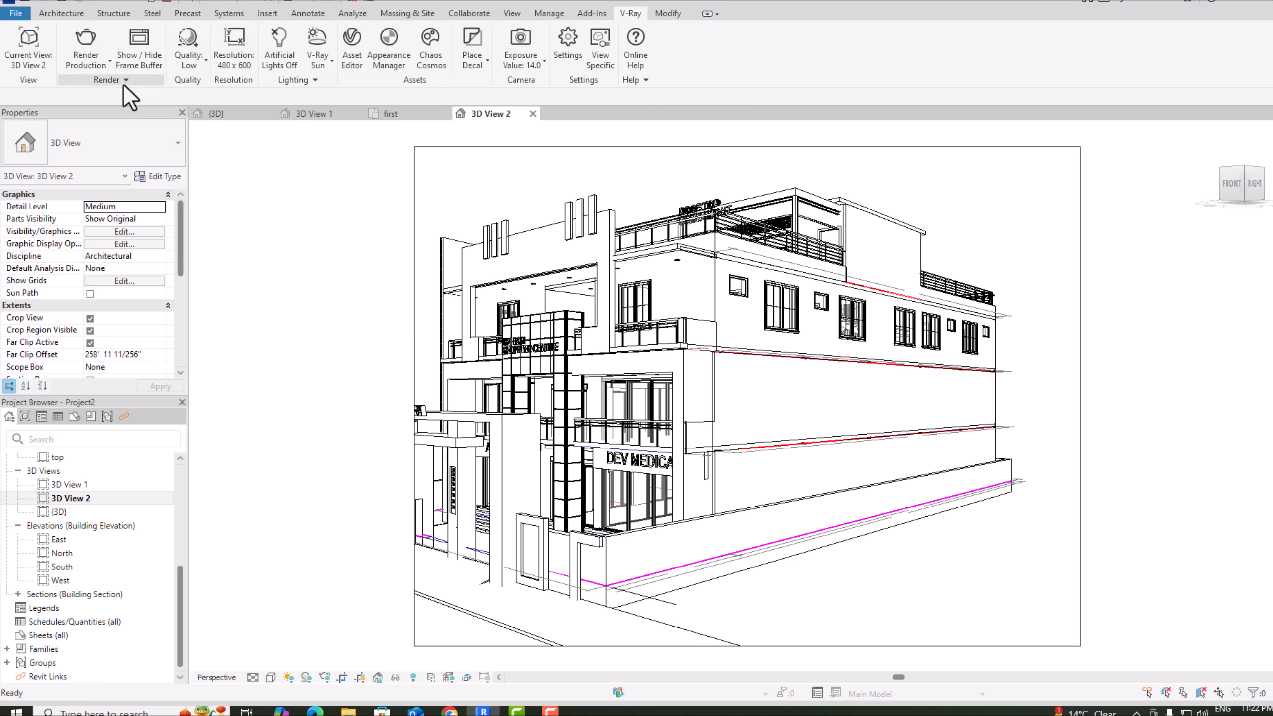
# - Reopen the finished render in the V-Ray Frame Buffer and inspect the front facade up close
pyautogui.click(134, 61)
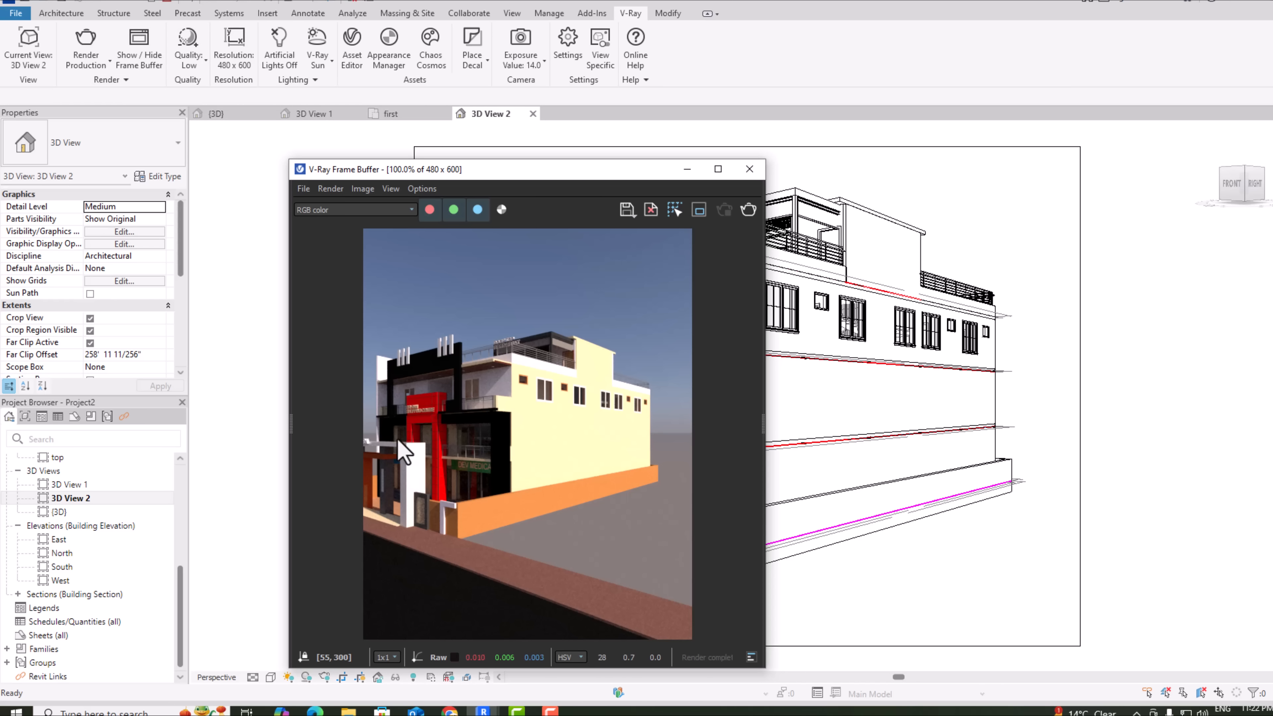
pyautogui.scroll(3, 405, 451)
pyautogui.scroll(-3, 507, 396)
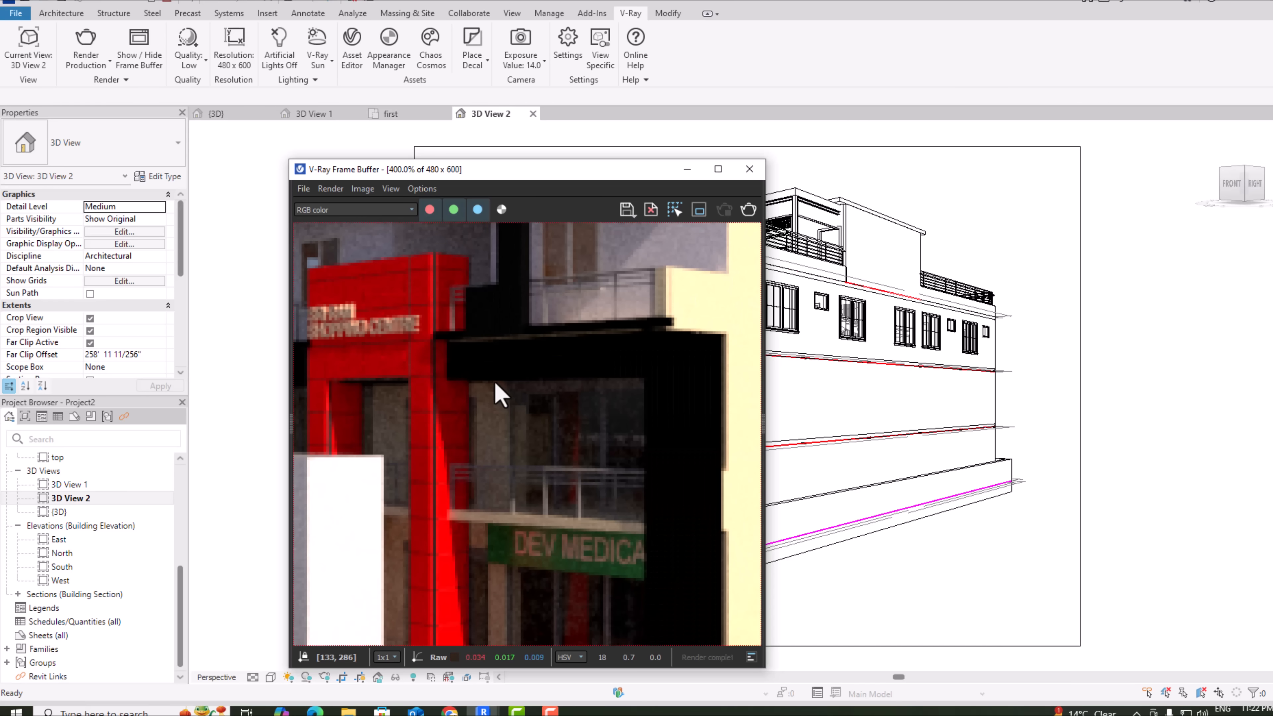
pyautogui.scroll(1, 436, 338)
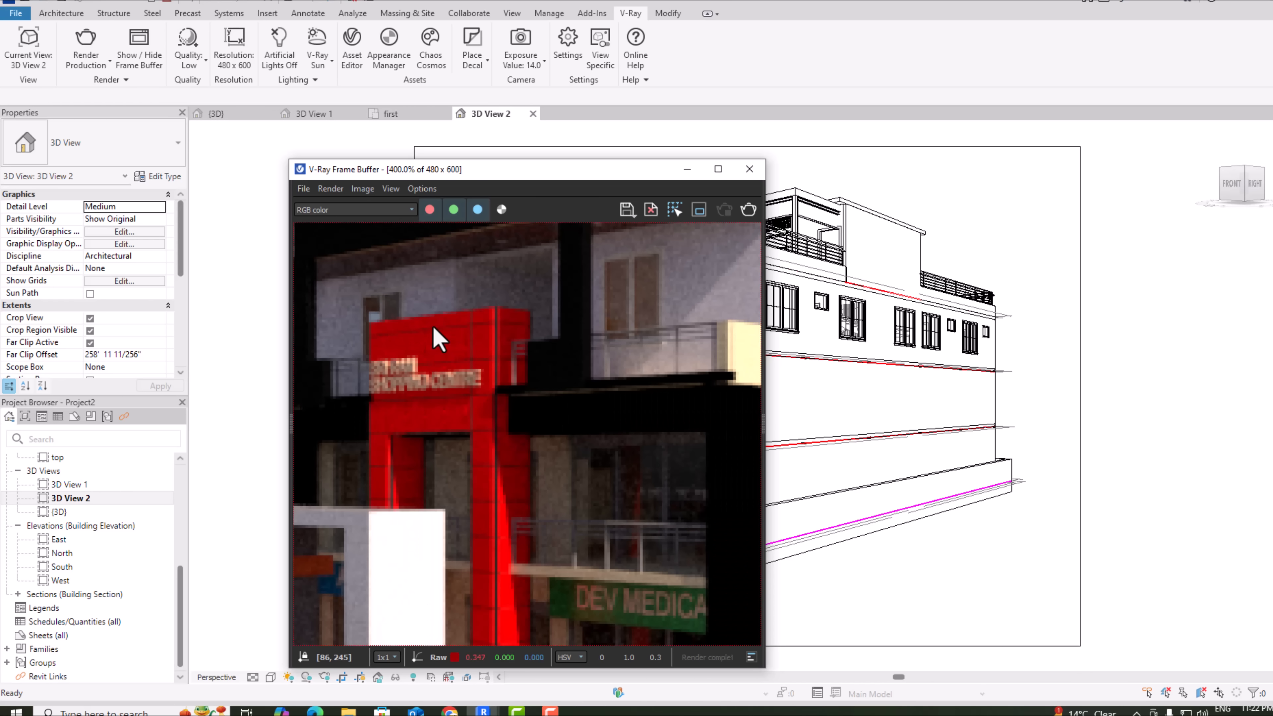
pyautogui.click(749, 169)
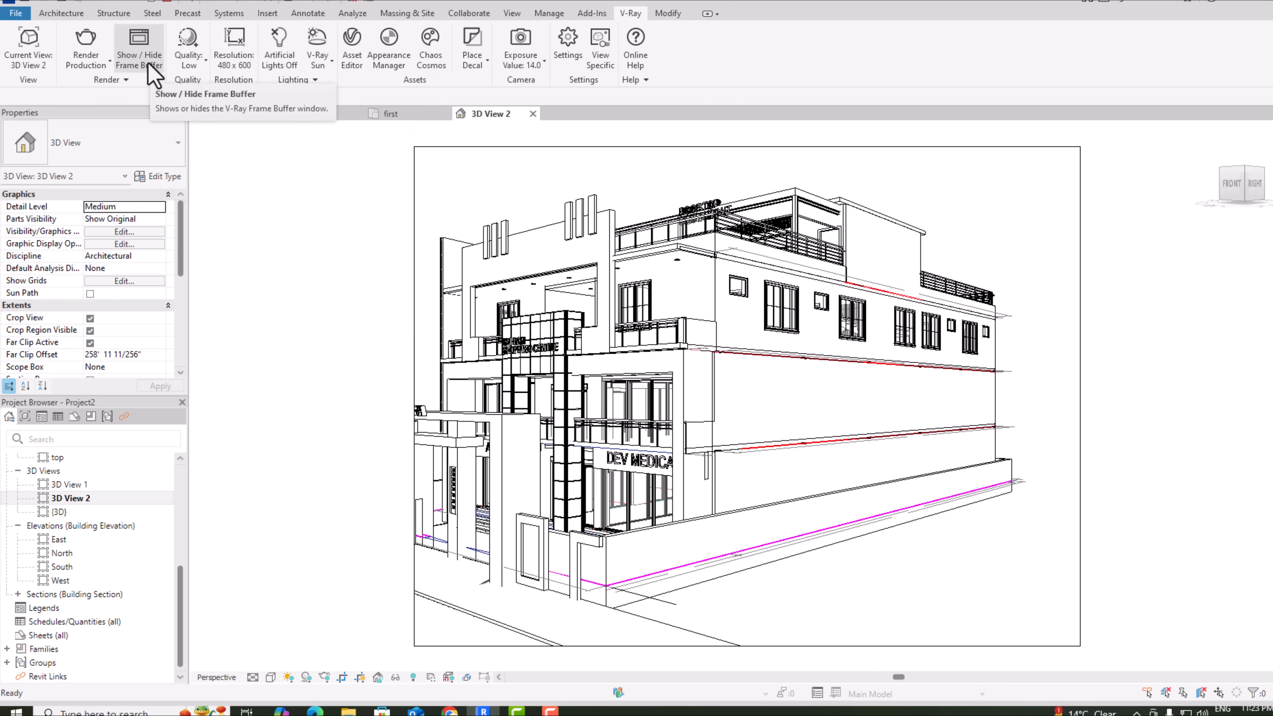
# - Review the additional V-Ray render commands, such as Chaos Collaboration, and the render quality presets
pyautogui.click(126, 81)
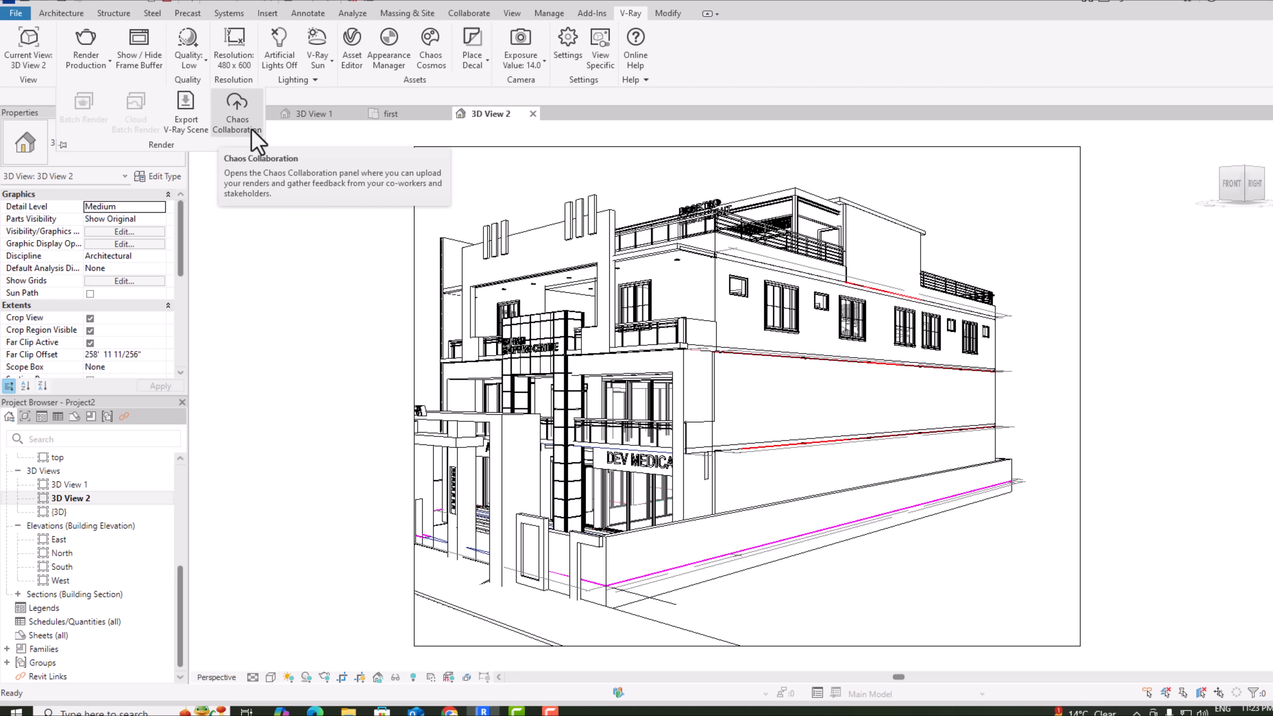
pyautogui.click(305, 357)
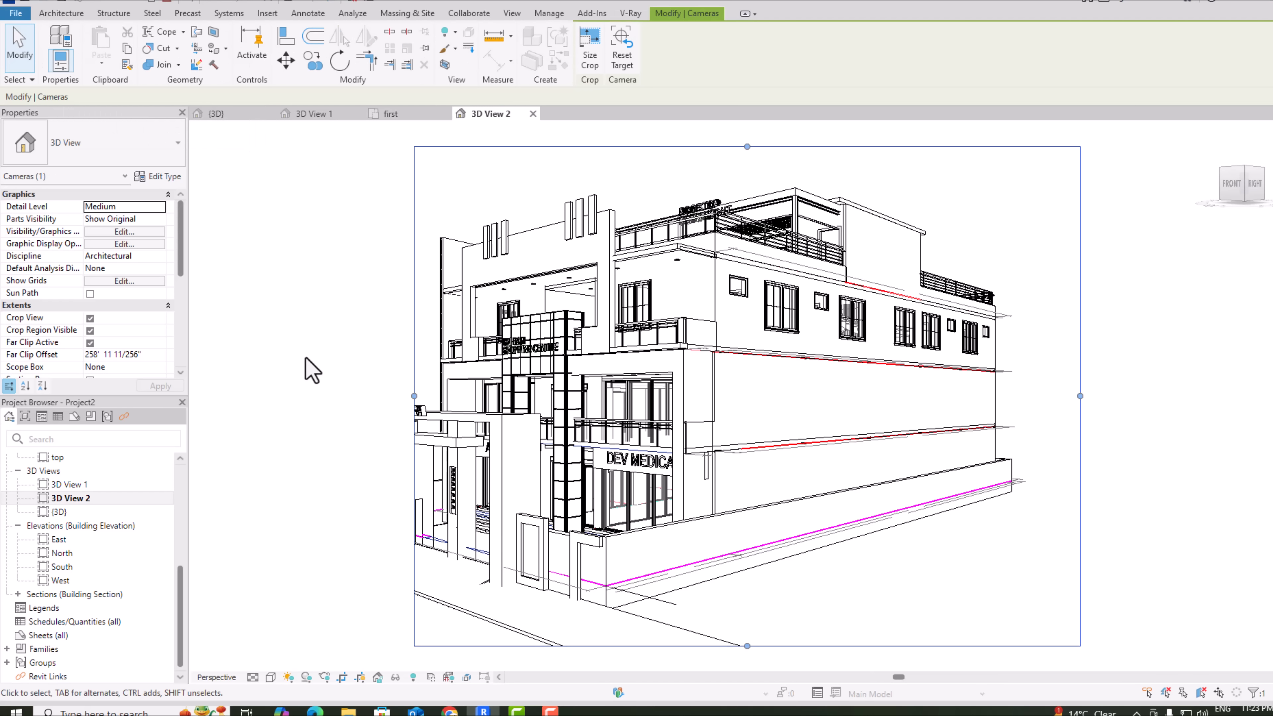
pyautogui.click(631, 14)
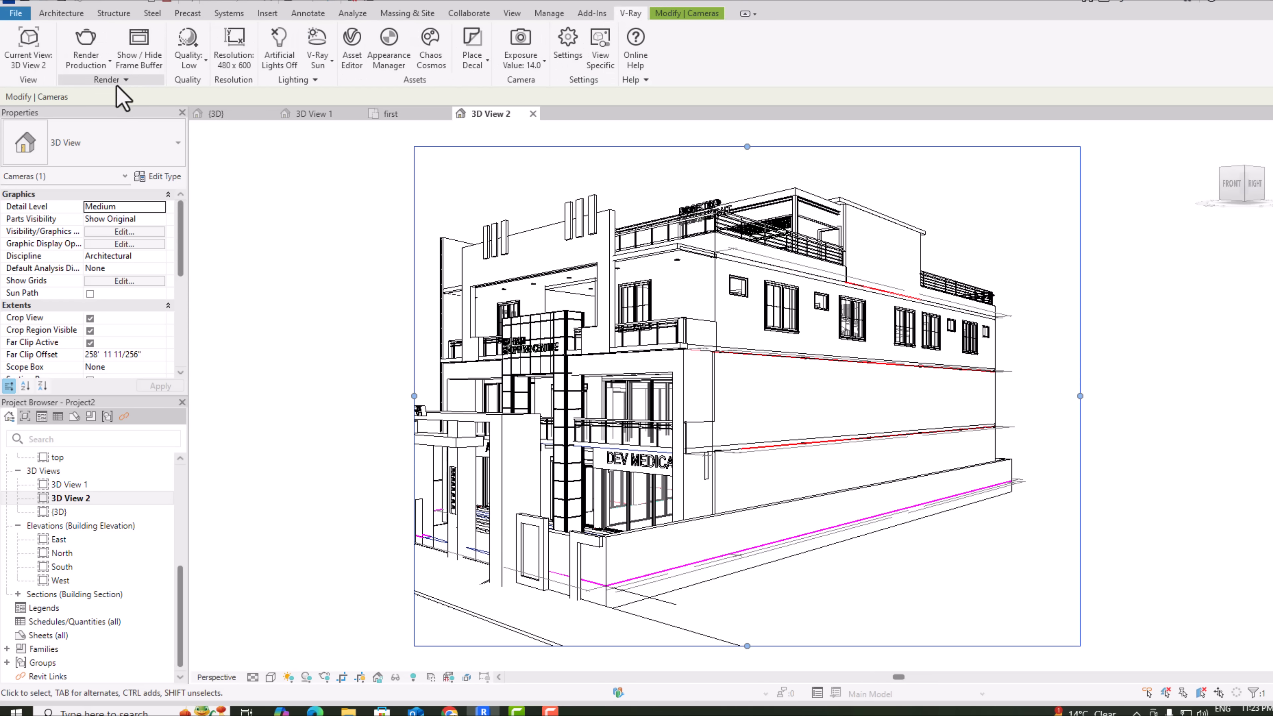
pyautogui.click(205, 66)
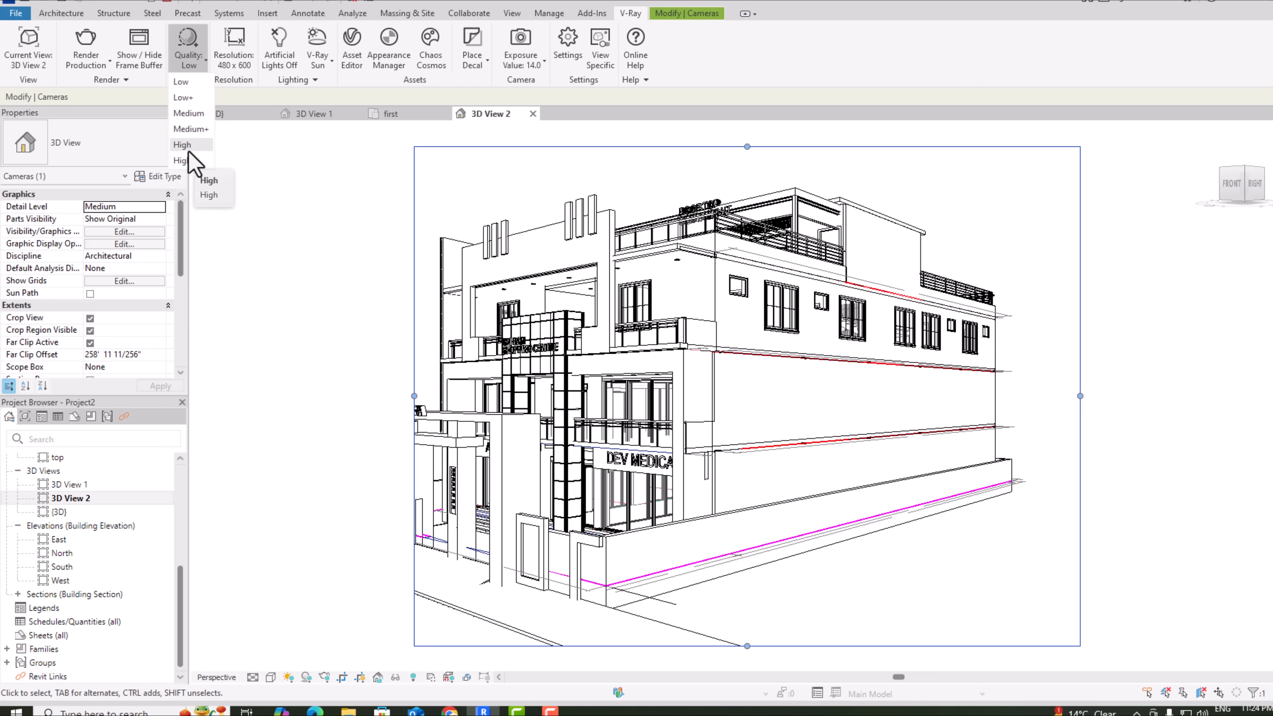
pyautogui.click(265, 156)
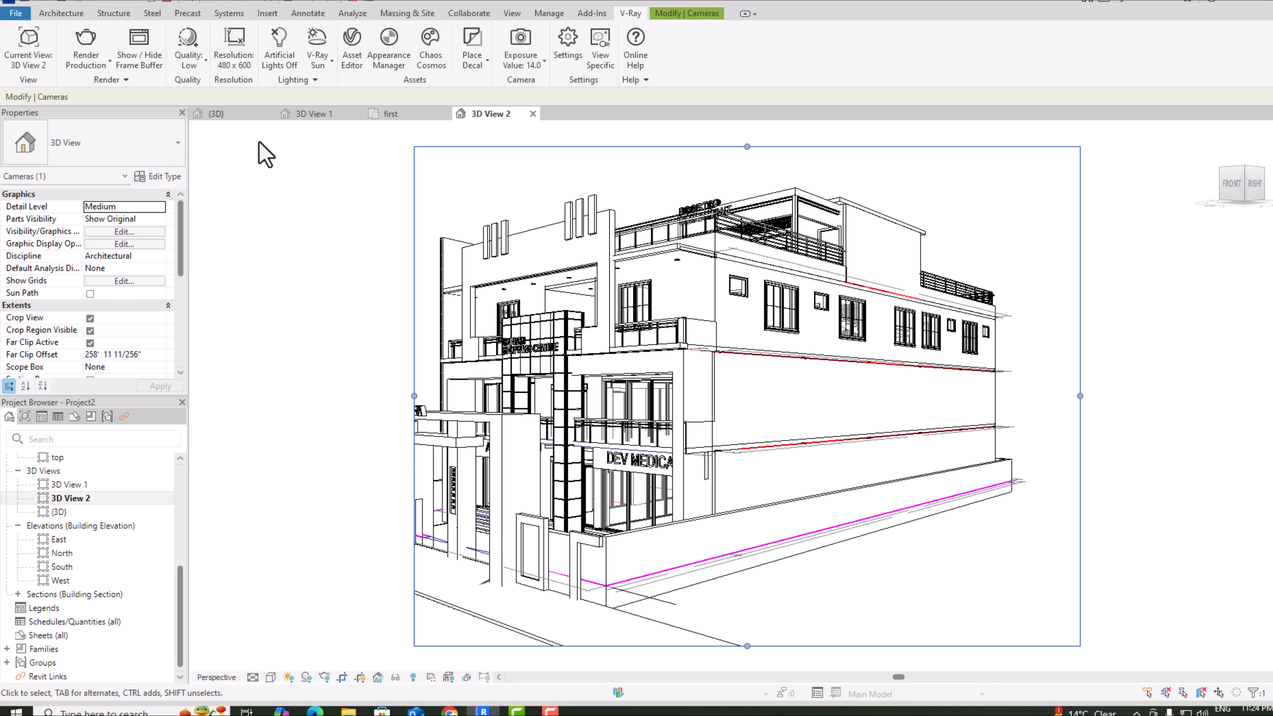
# - Review the V-Ray resolution's aspect ratio presets, switch the output dimensions to Printer and check the available DPI values
pyautogui.click(244, 59)
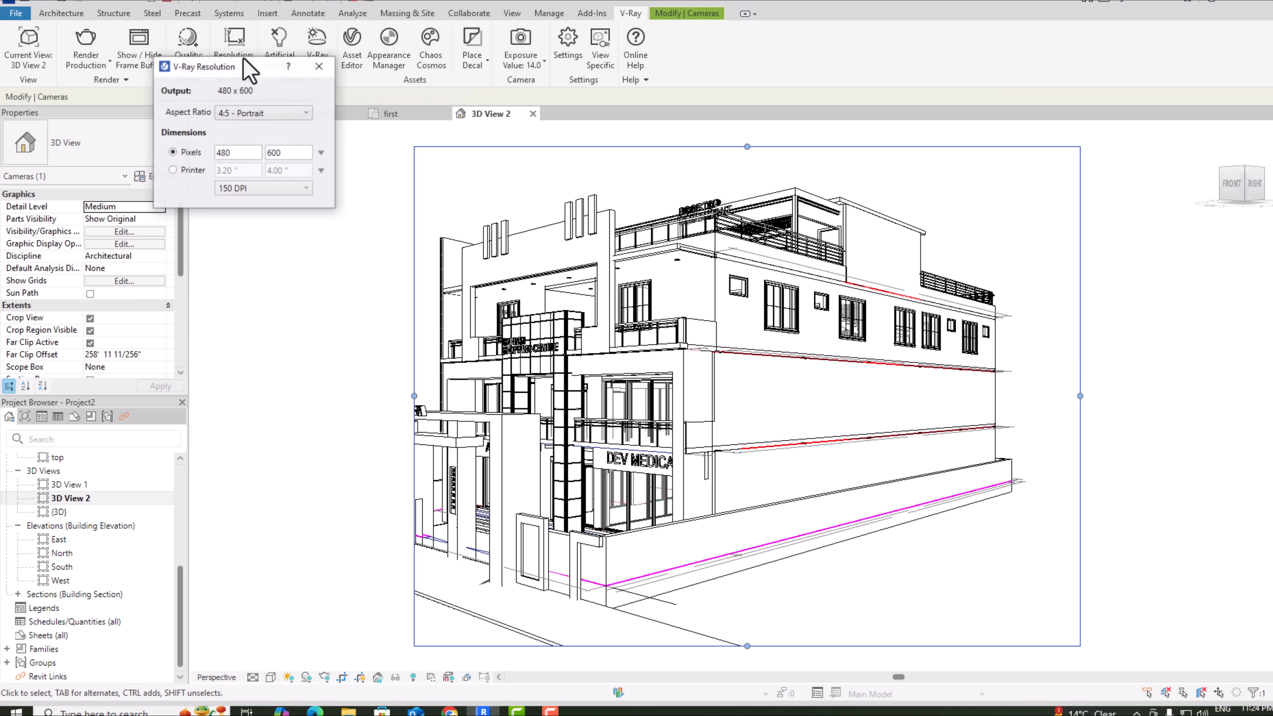
pyautogui.click(245, 114)
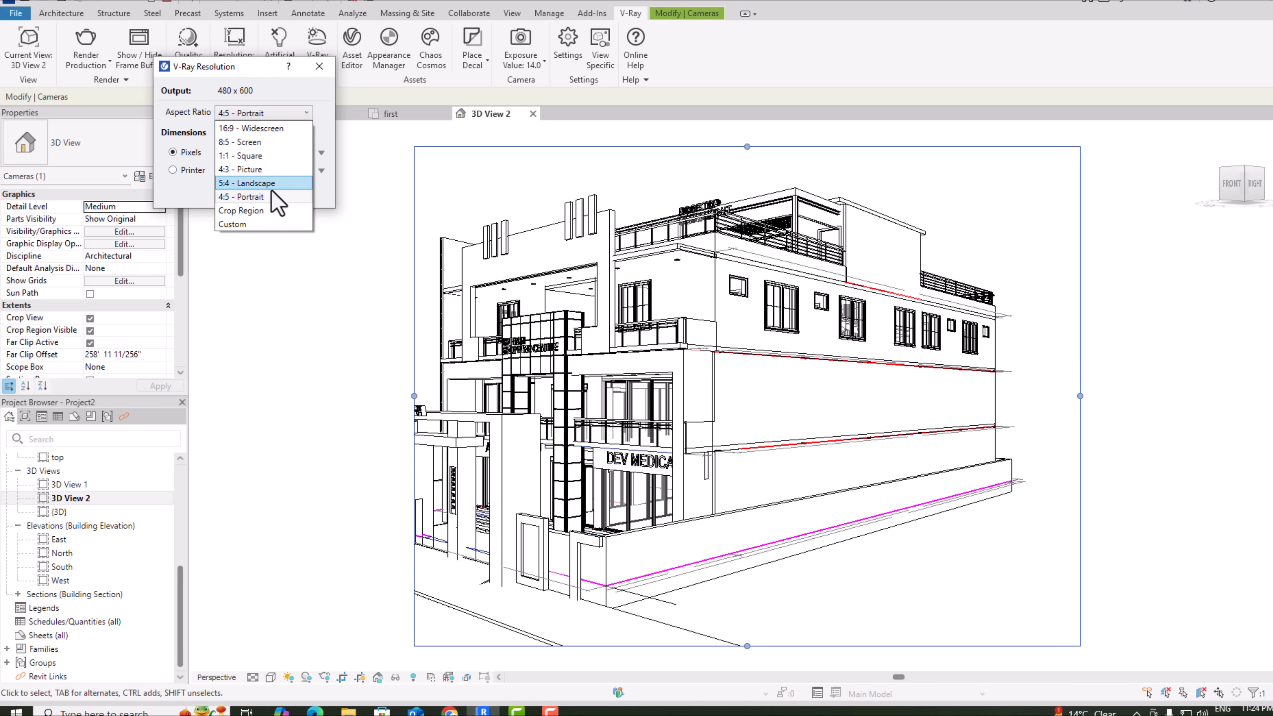
pyautogui.click(271, 264)
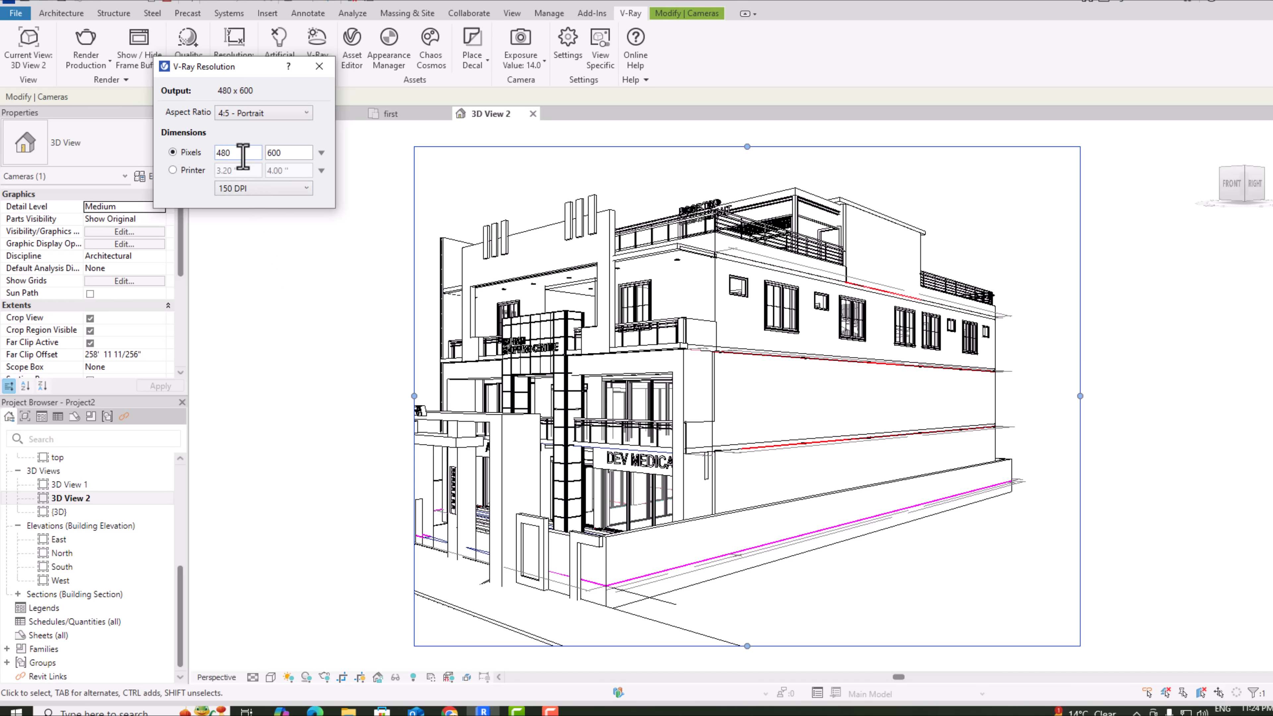
pyautogui.click(173, 171)
pyautogui.click(249, 188)
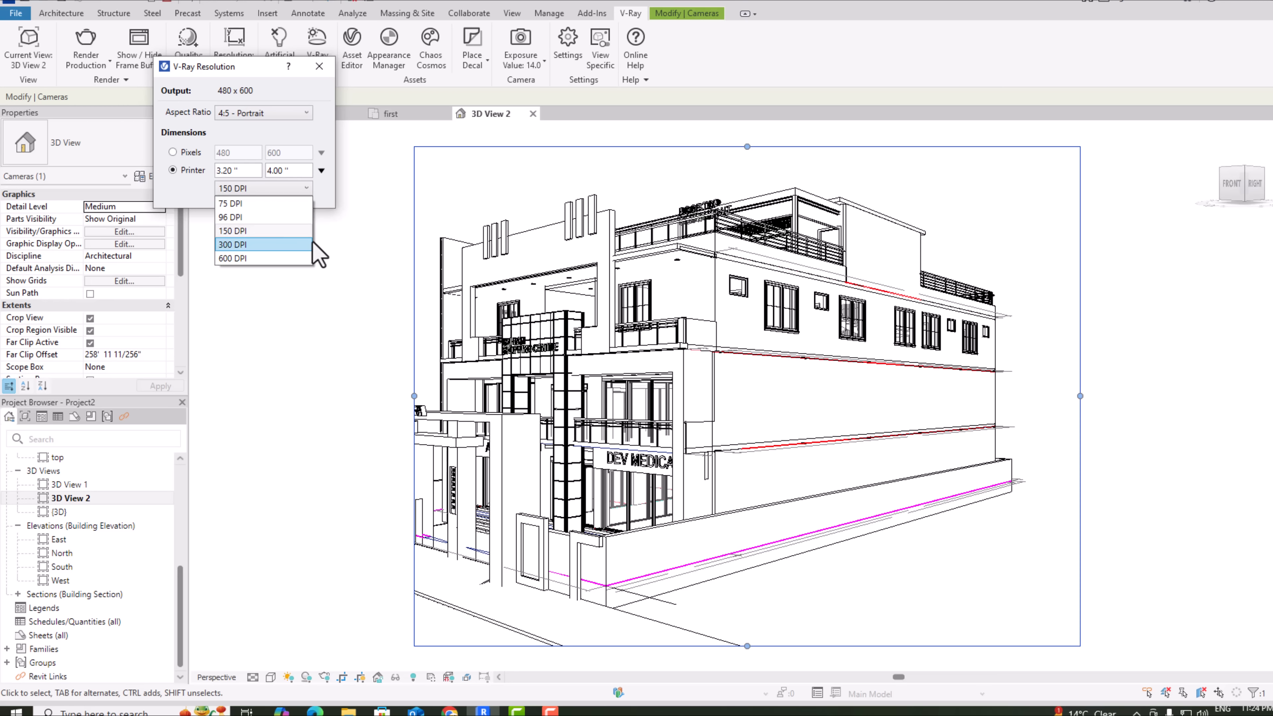
pyautogui.click(265, 331)
pyautogui.click(320, 66)
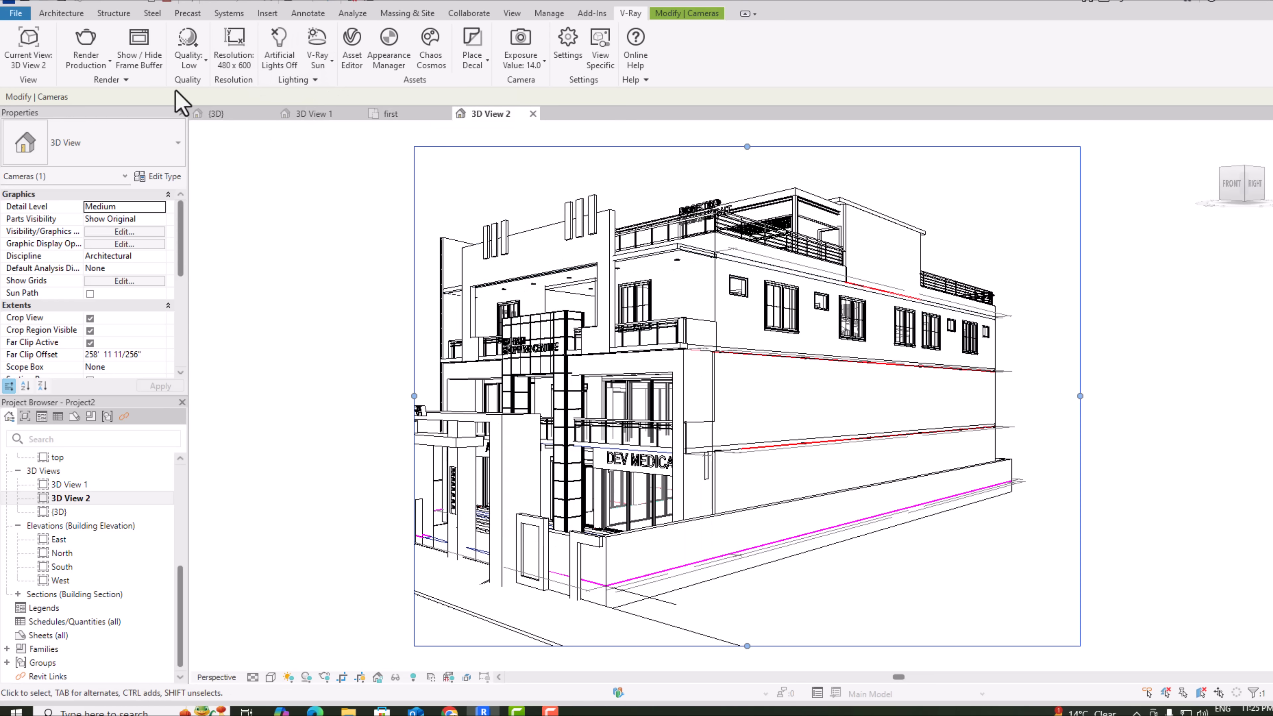
# - Toggle the artificial lights on and back off, and review the V-Ray Sun options and the additional lighting commands such as Light Gen
pyautogui.click(279, 55)
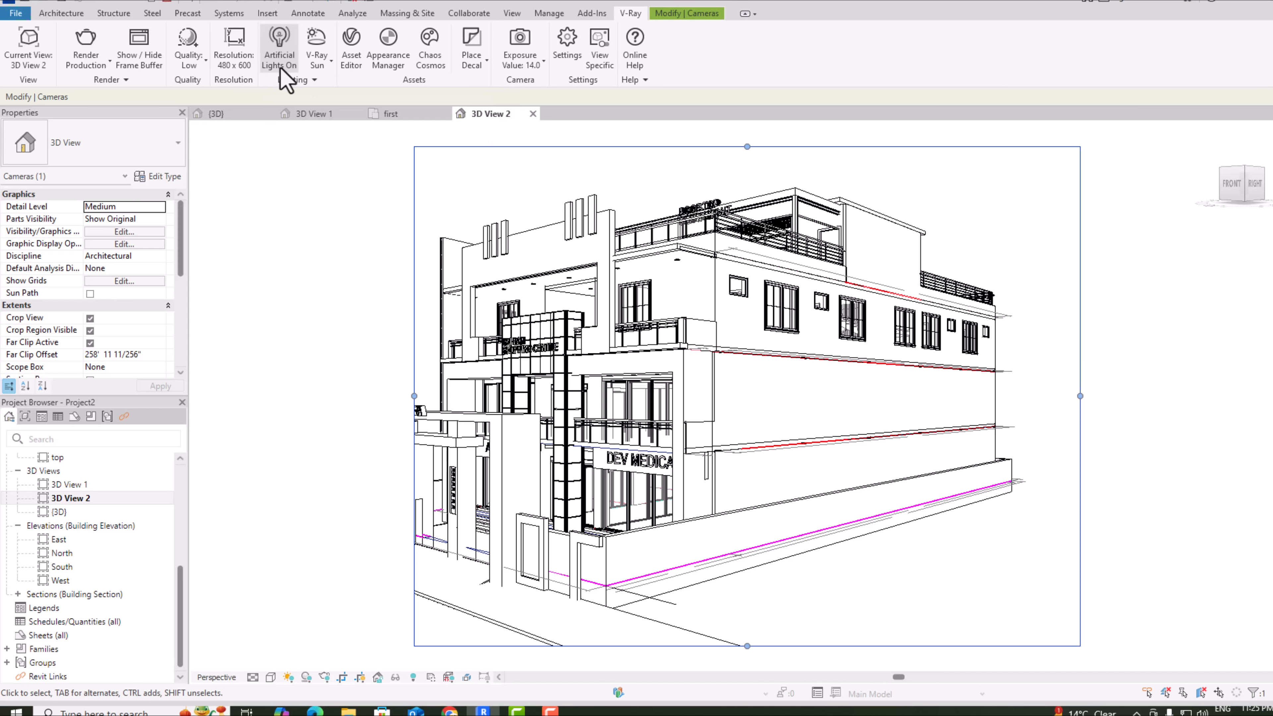
pyautogui.click(277, 64)
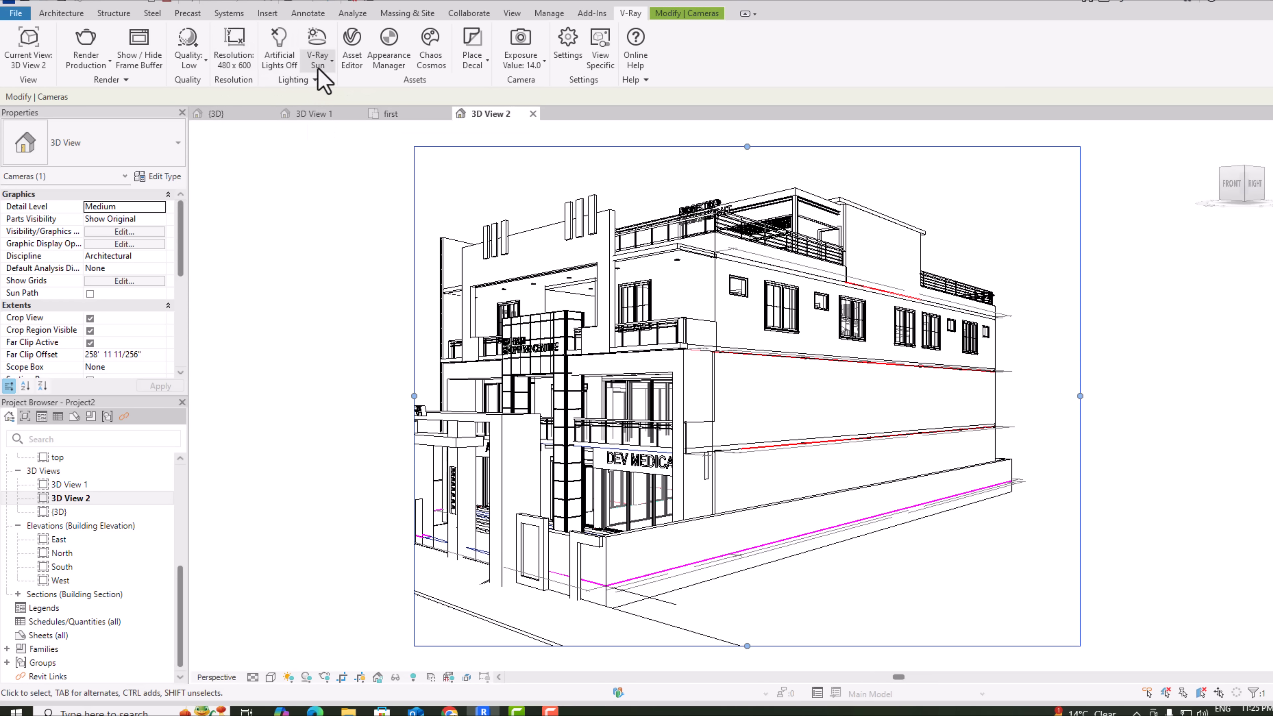
pyautogui.click(329, 63)
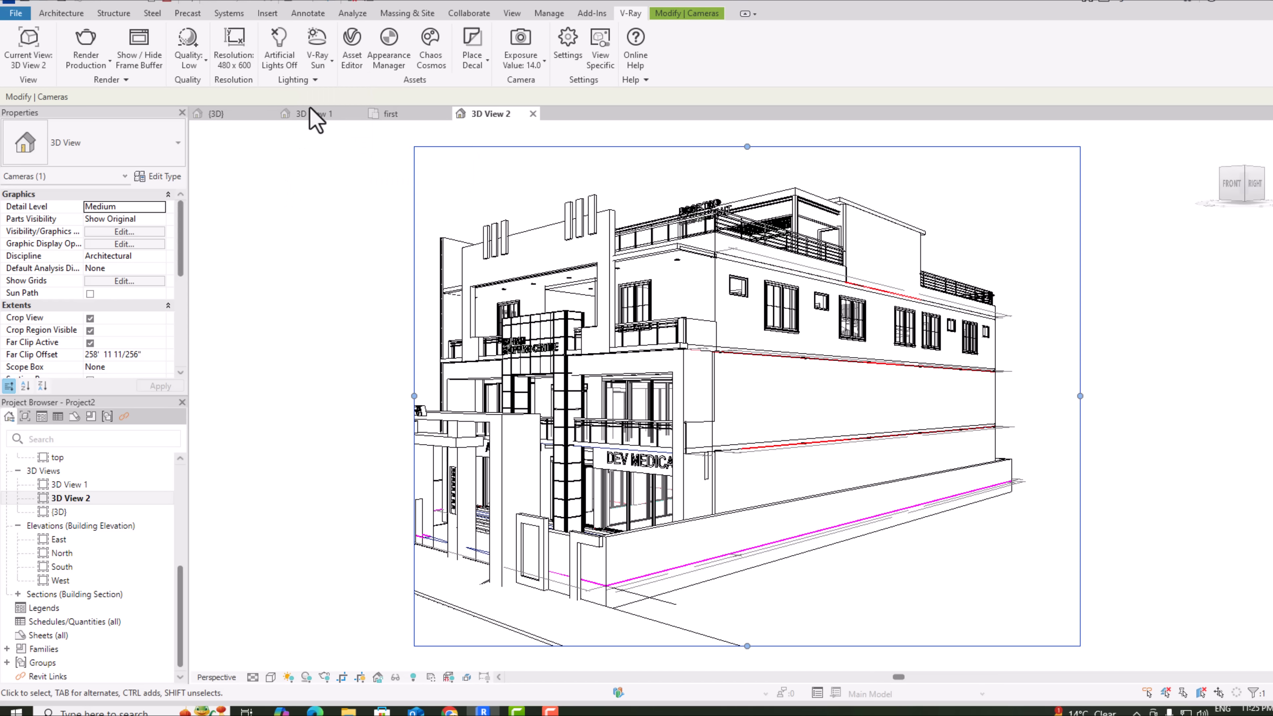
pyautogui.click(315, 82)
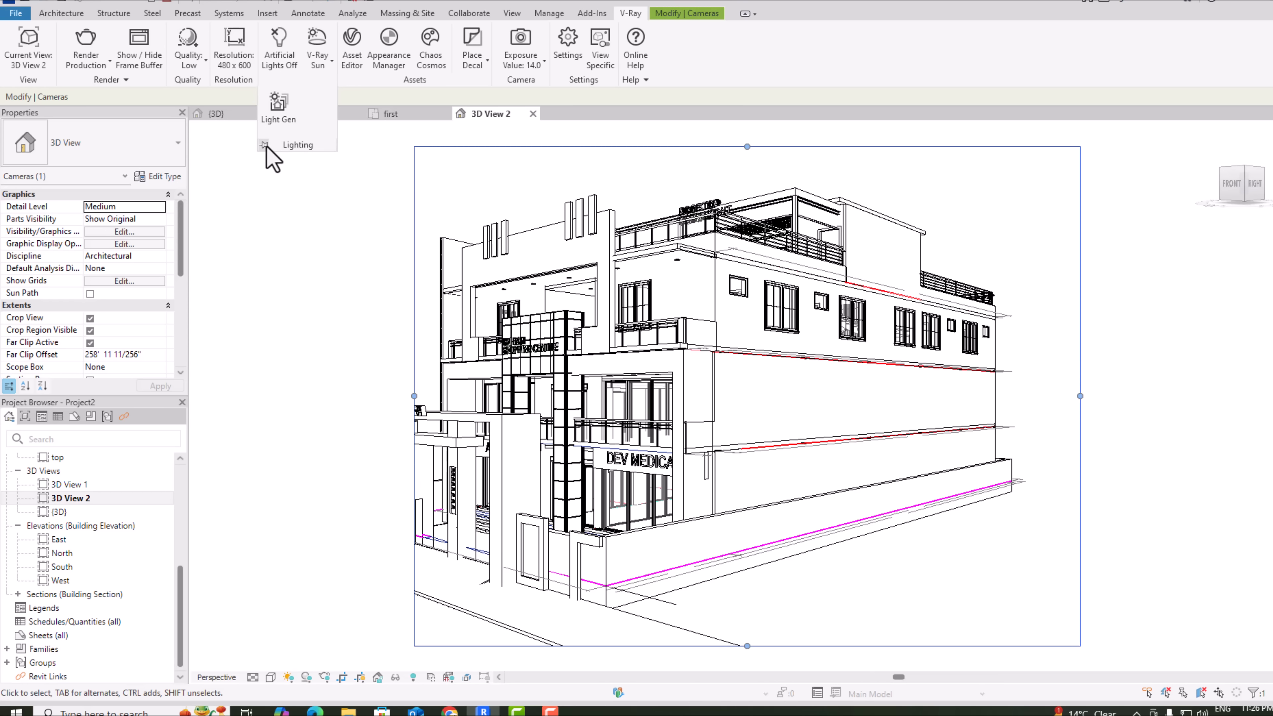
pyautogui.click(331, 223)
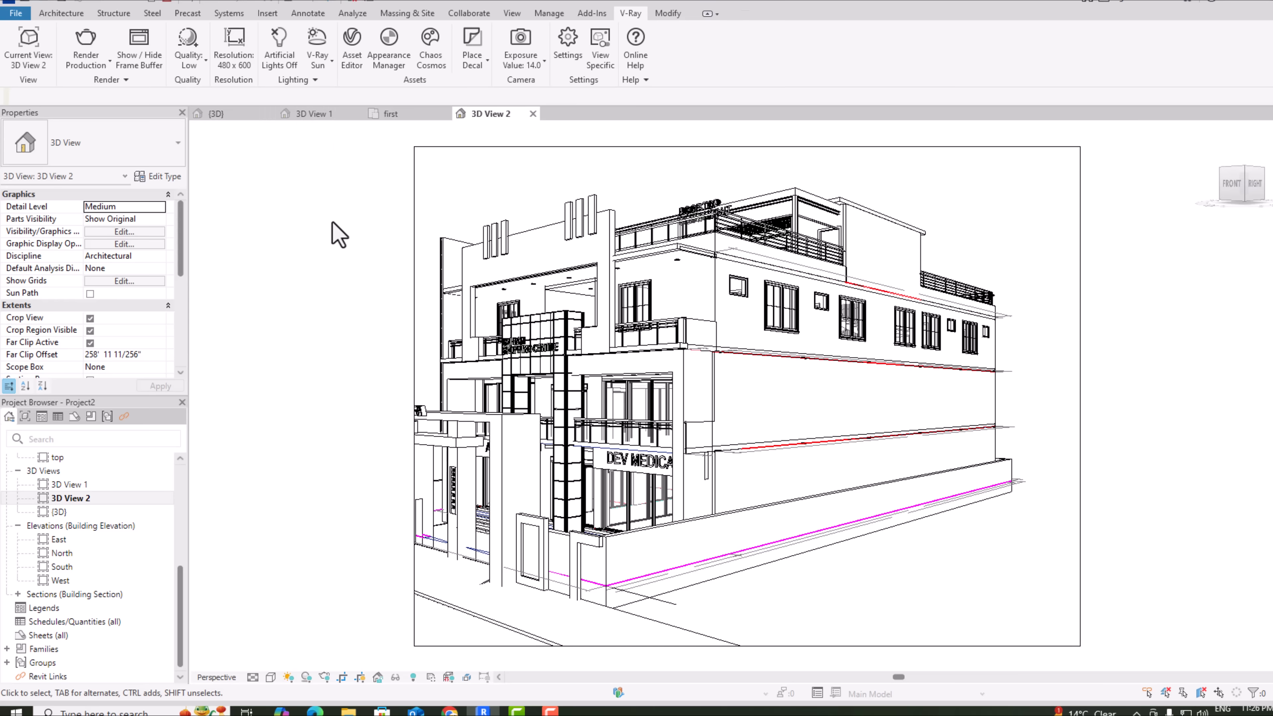
# - Look over the Asset Editor and the Appearance Manager's materials, families, global overrides and contours, and close the manager
pyautogui.click(356, 68)
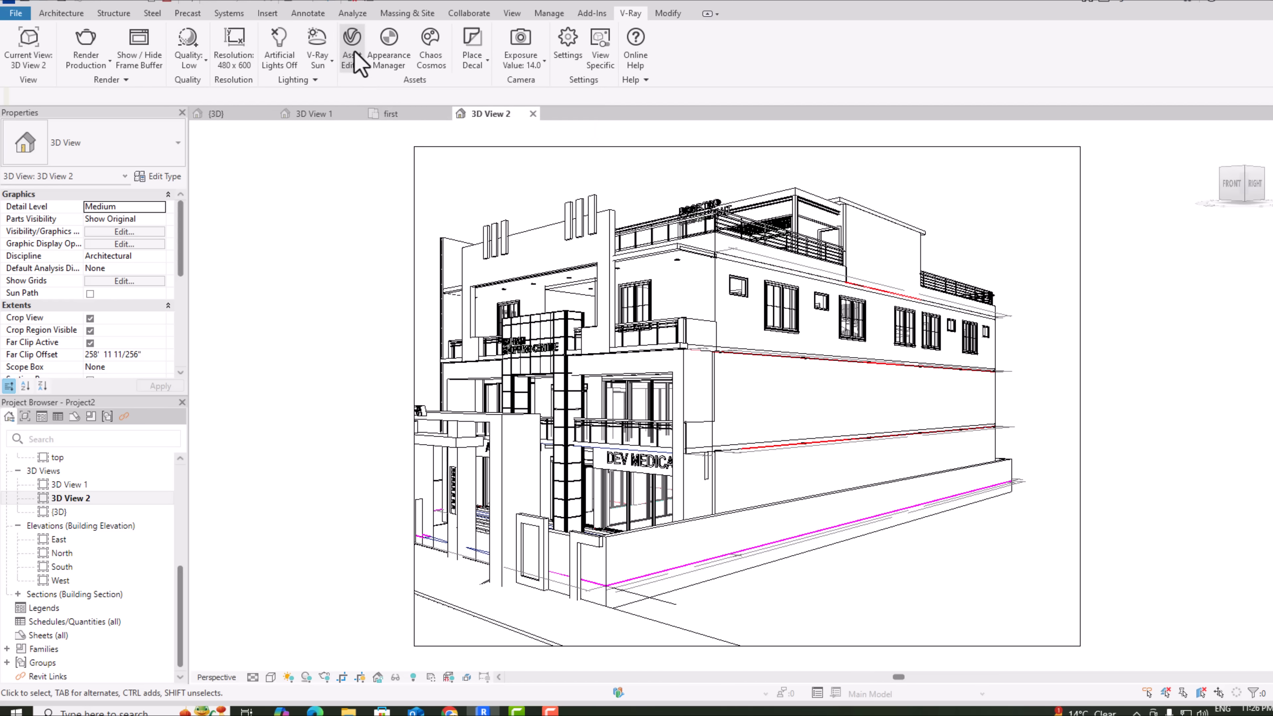
pyautogui.click(394, 69)
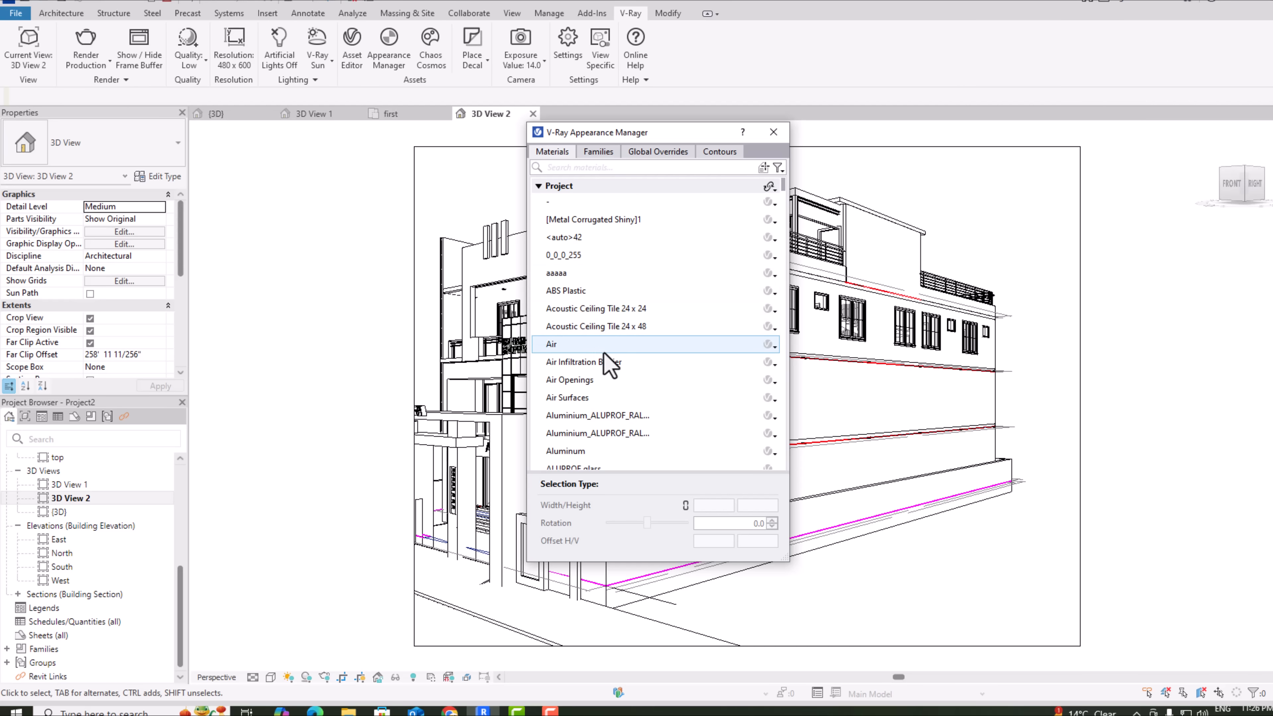
pyautogui.scroll(-5, 604, 352)
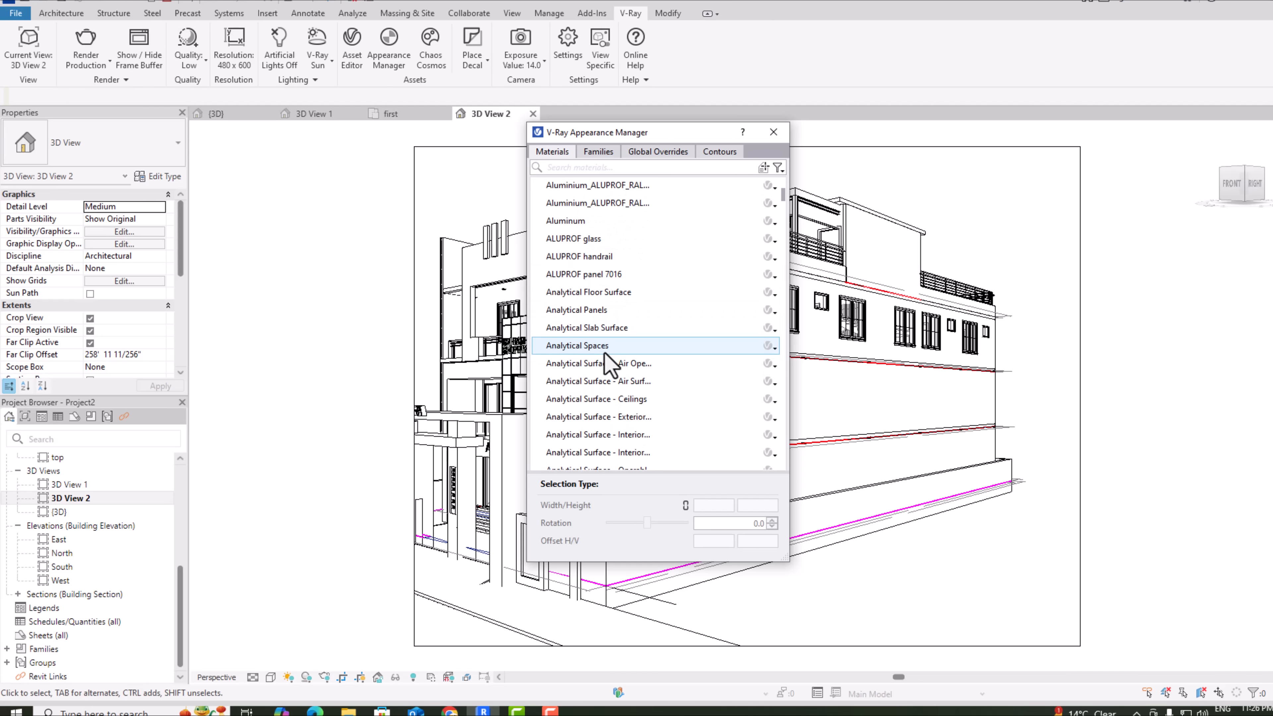
pyautogui.scroll(-2, 605, 353)
pyautogui.click(598, 152)
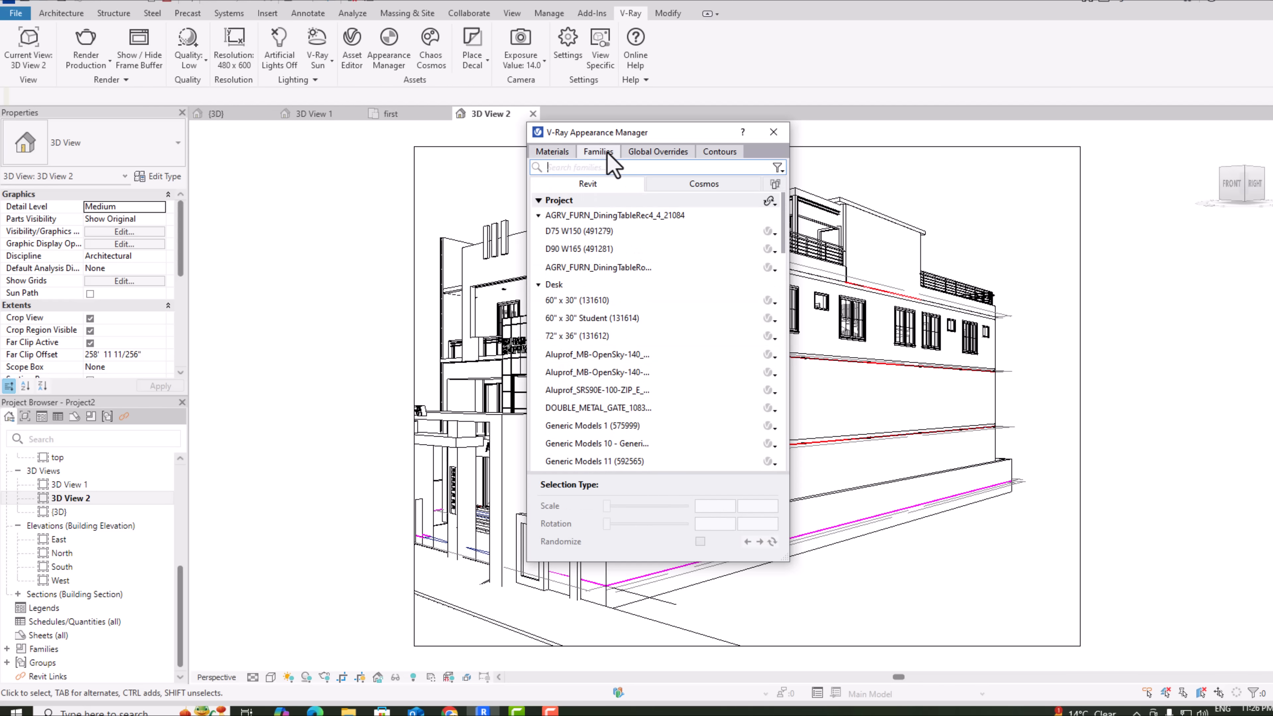
pyautogui.click(652, 152)
pyautogui.click(716, 152)
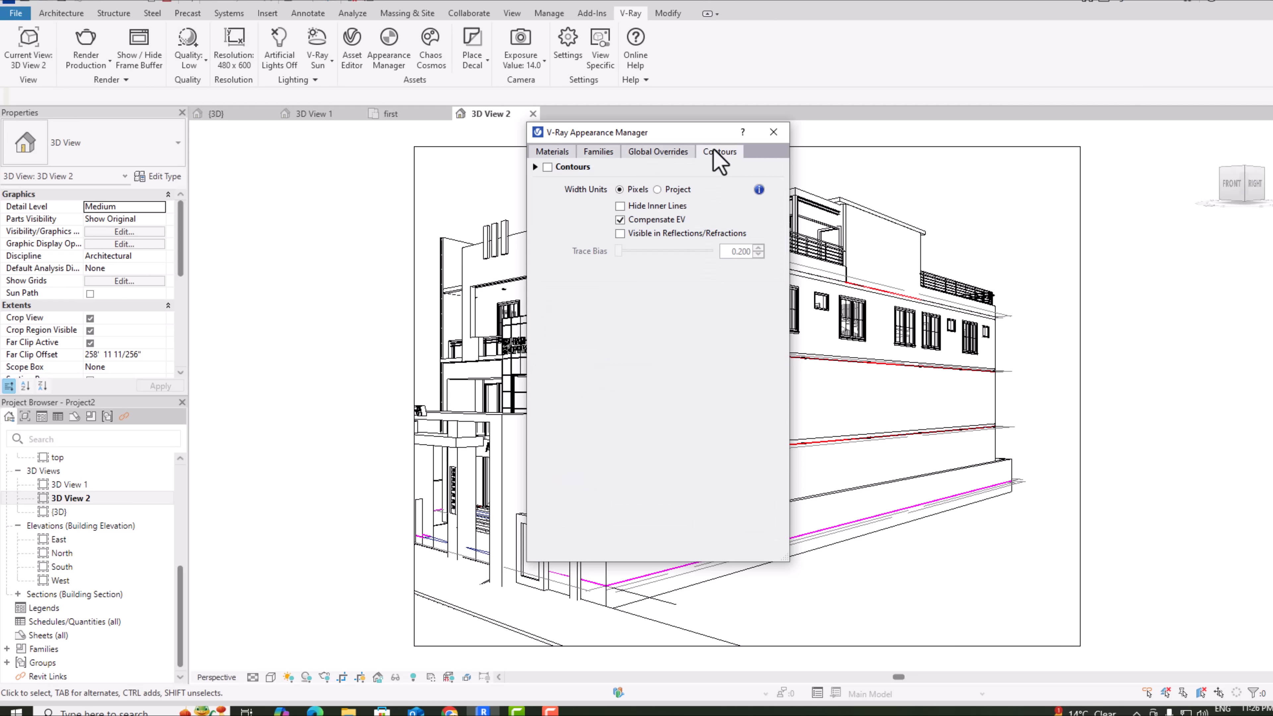
pyautogui.click(560, 154)
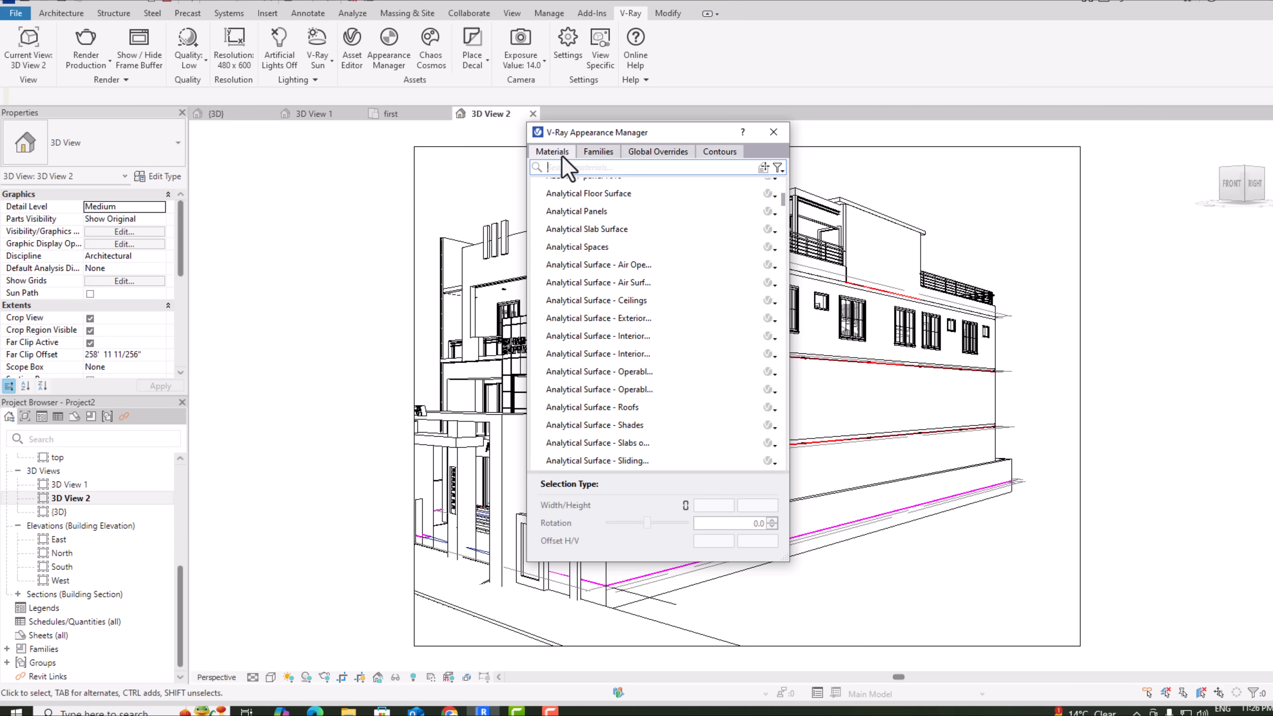
pyautogui.click(773, 132)
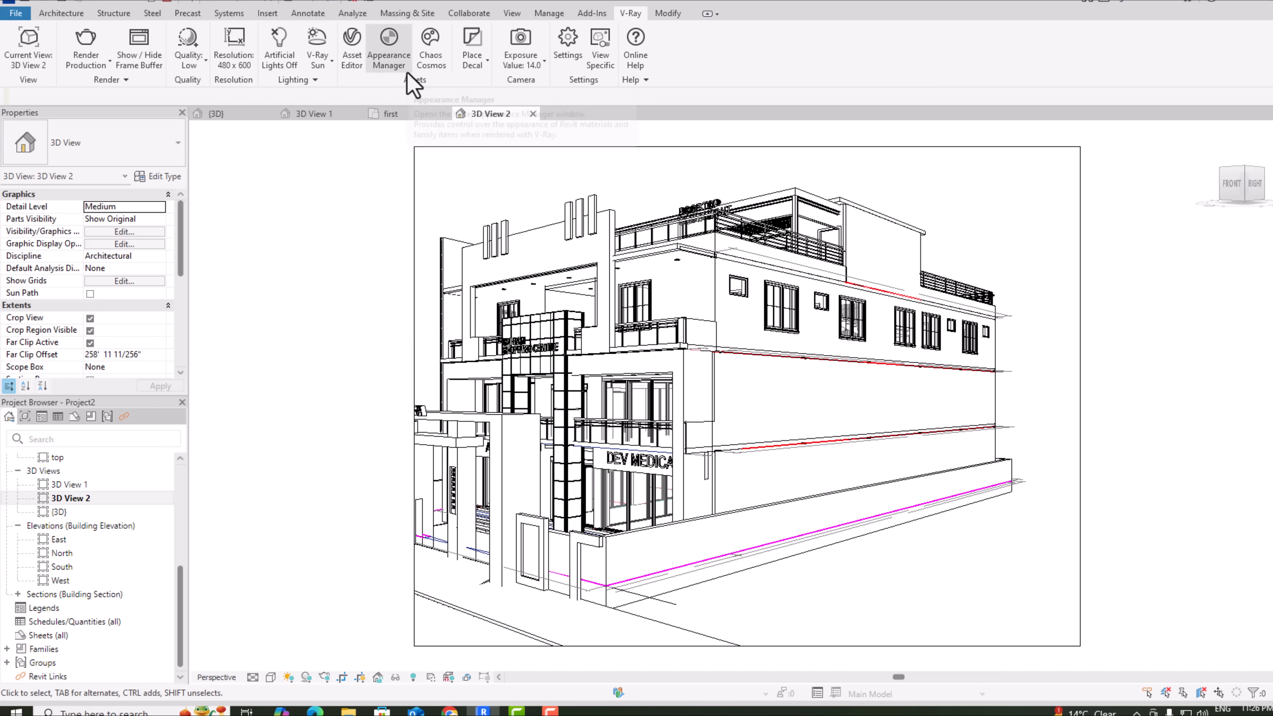
# - Look over the Chaos Cosmos asset library and the placement options for V-Ray decals
pyautogui.click(441, 69)
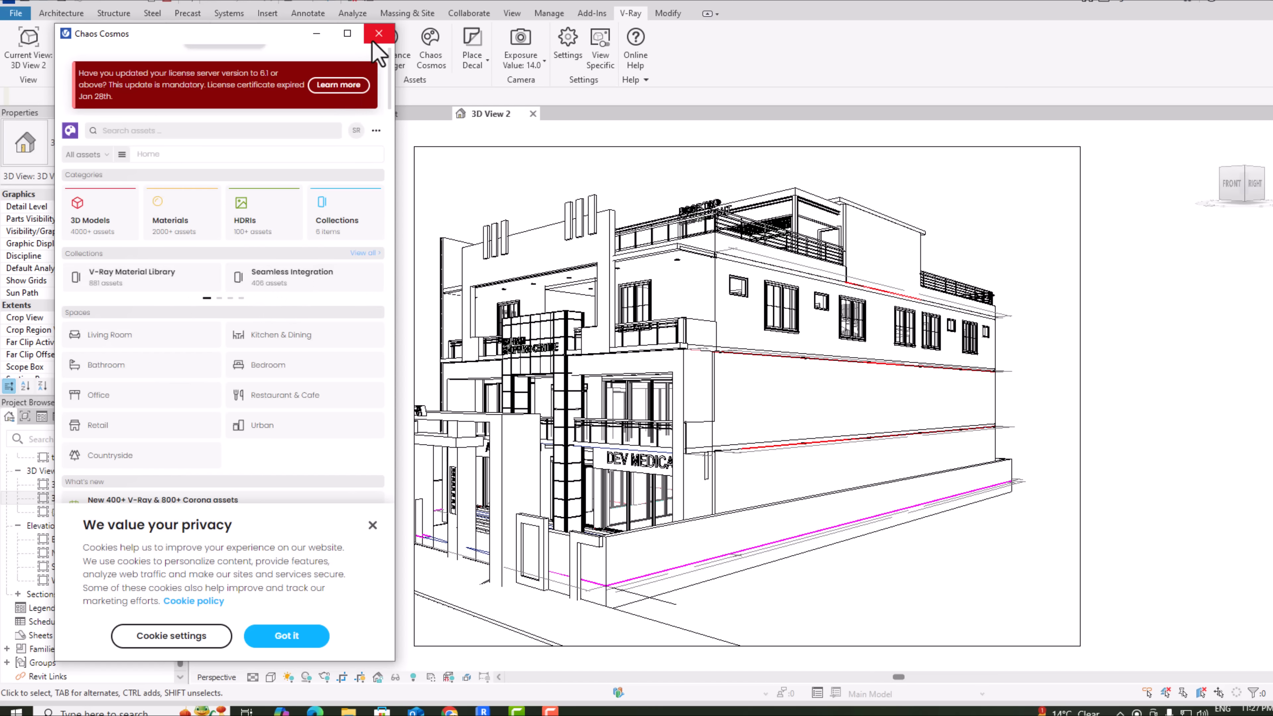
pyautogui.click(378, 33)
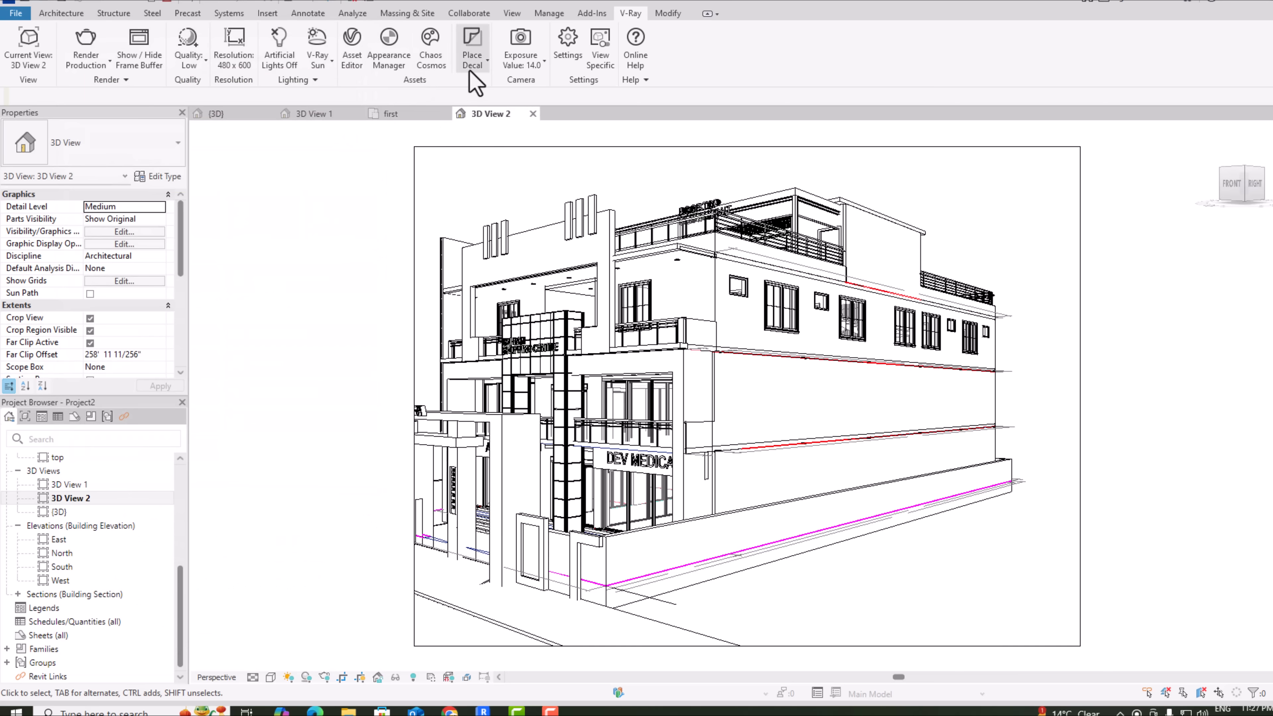
pyautogui.click(487, 65)
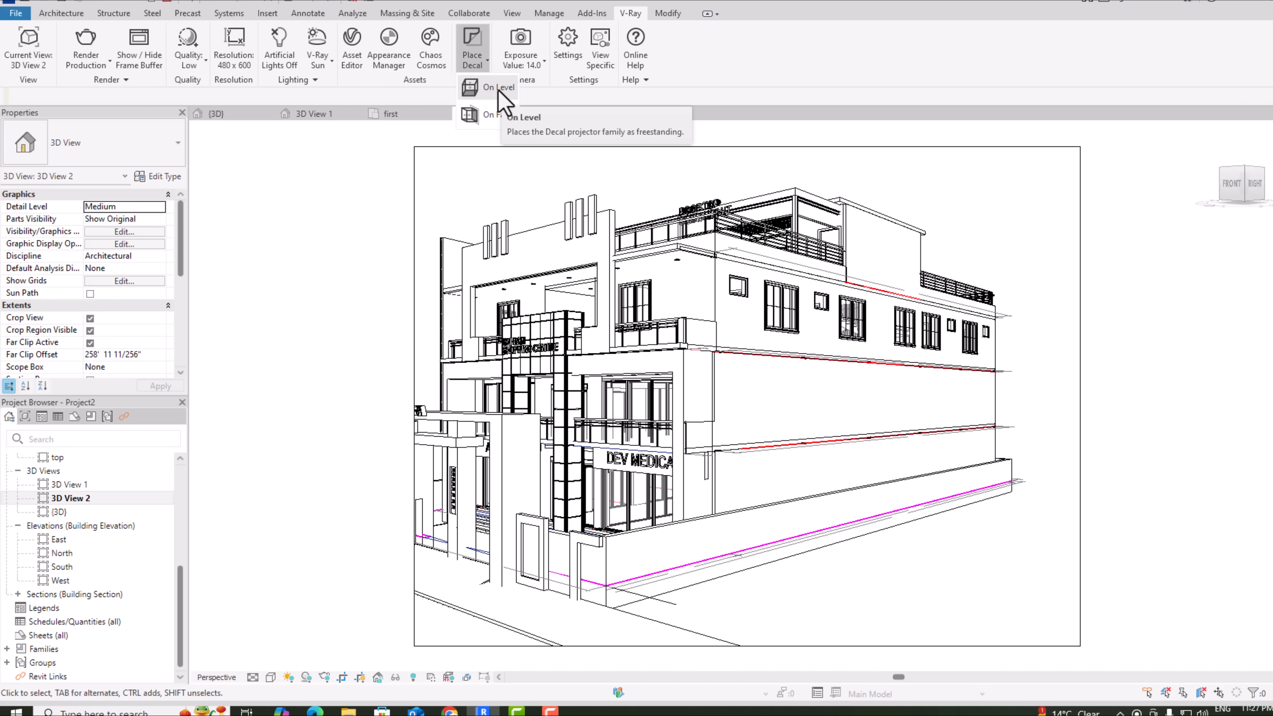
pyautogui.click(651, 107)
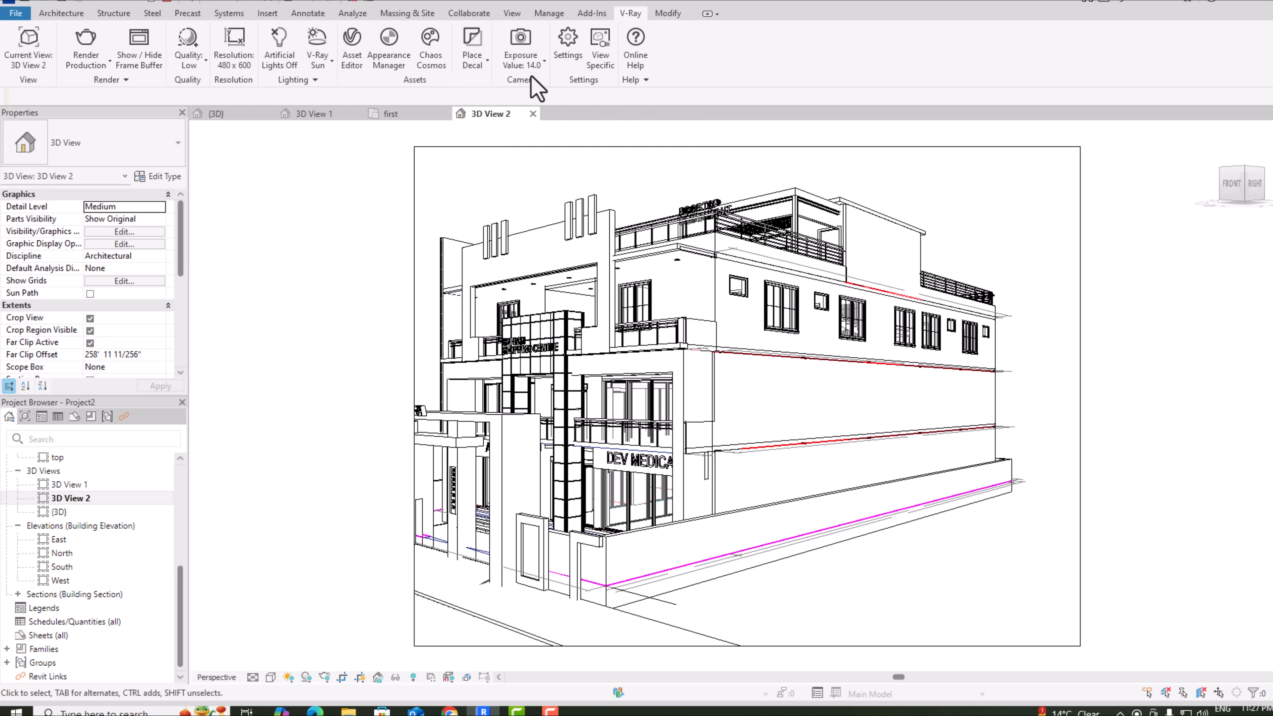
# - Review the V-Ray camera options, including Pick Focus Point, camera mode, exposure value and white balance
pyautogui.click(544, 62)
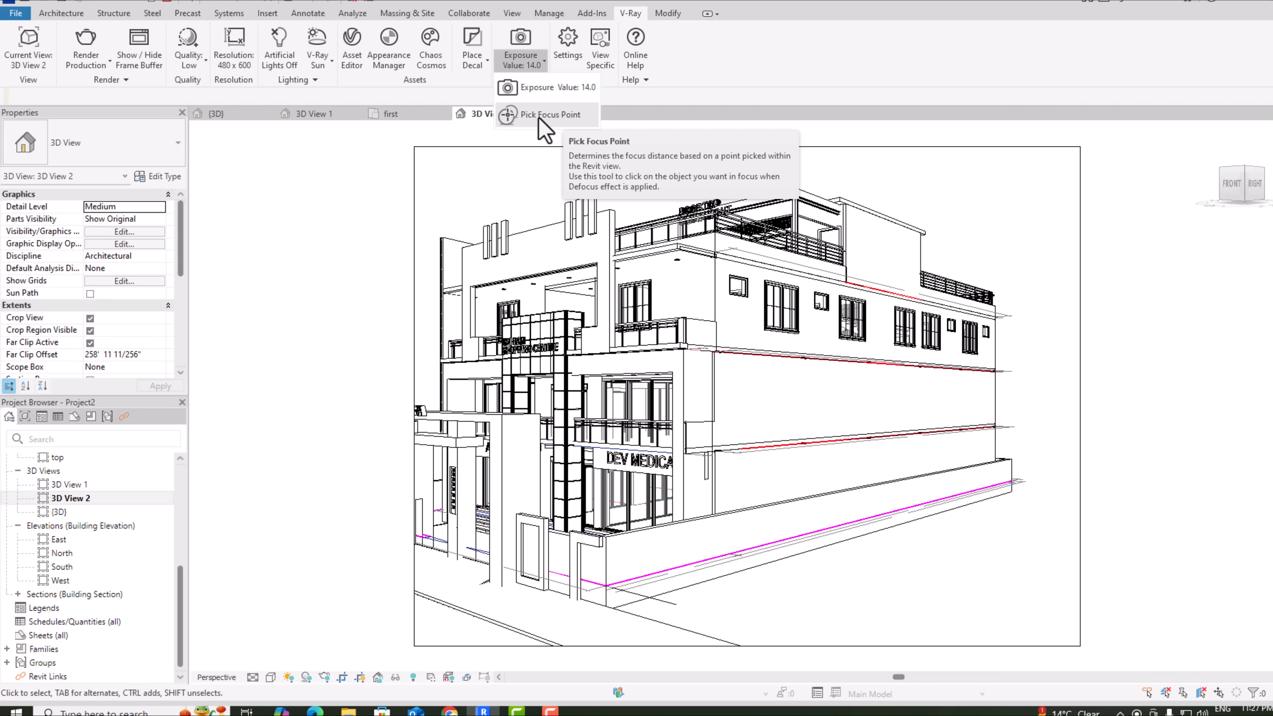
pyautogui.click(547, 91)
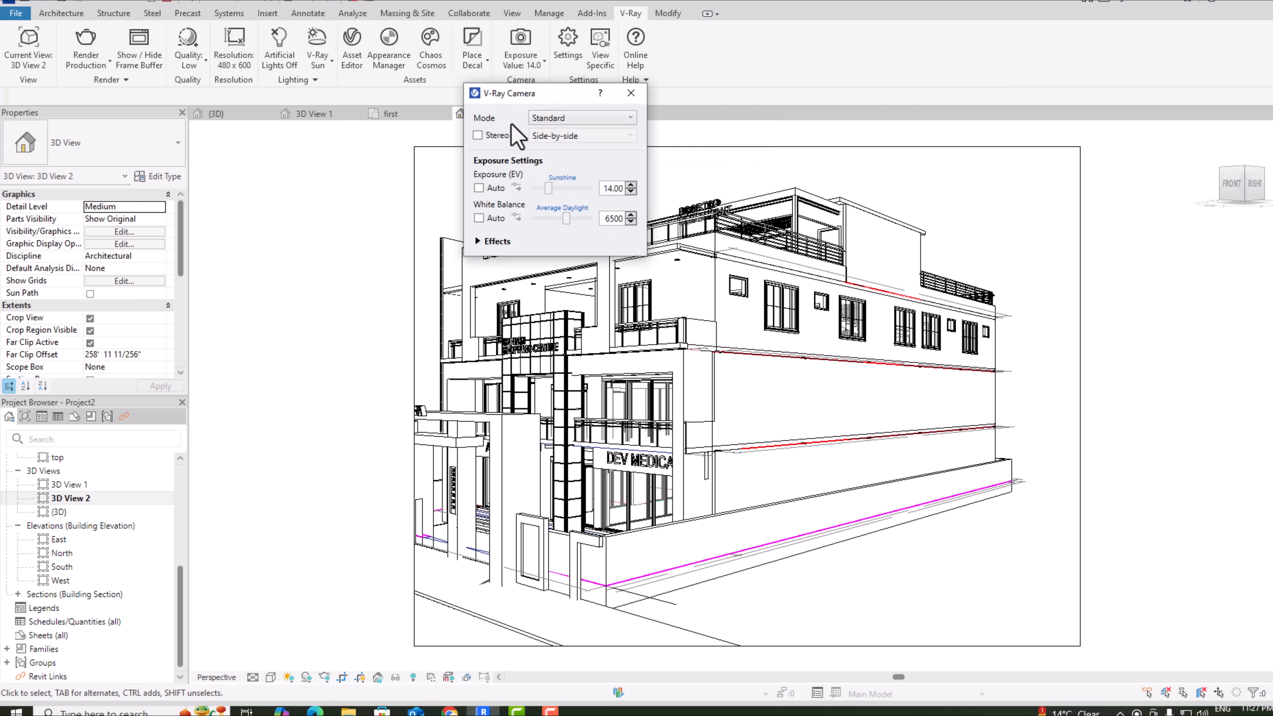
pyautogui.click(630, 93)
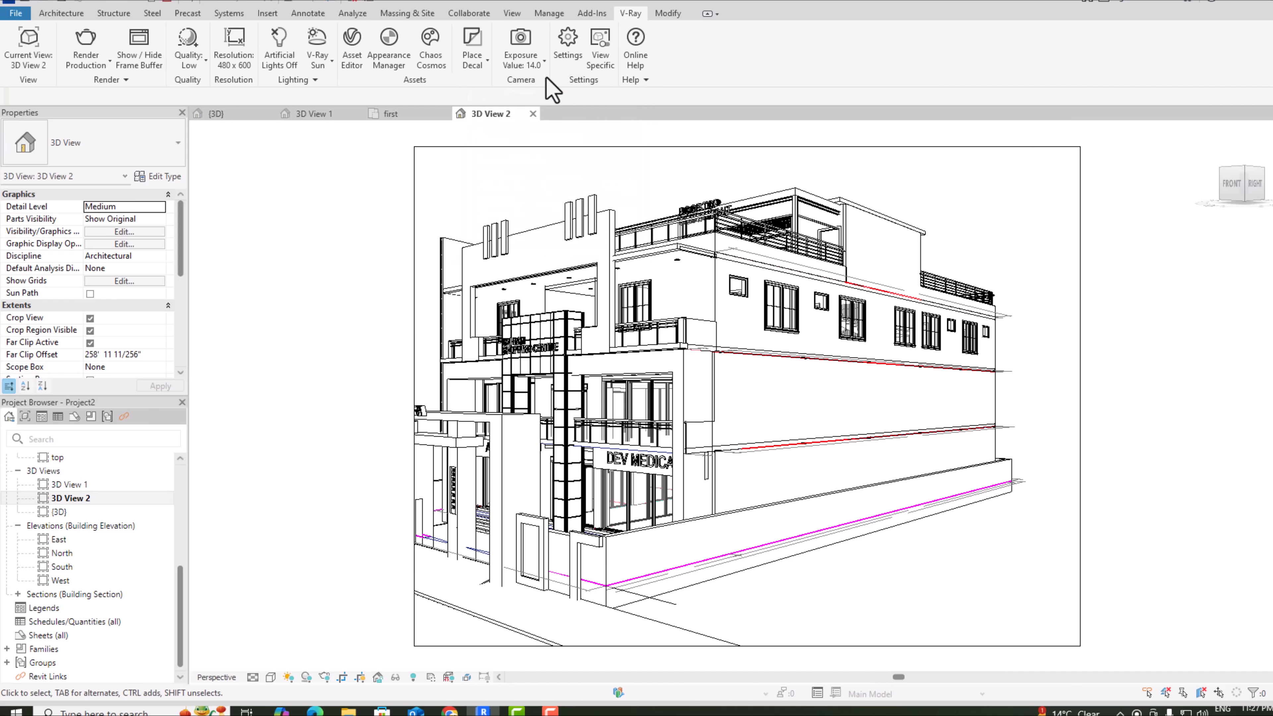
# - Examine the V-Ray renderer settings: sampler types, global illumination, interactive settings, optimizations and geometry tessellation
pyautogui.click(567, 45)
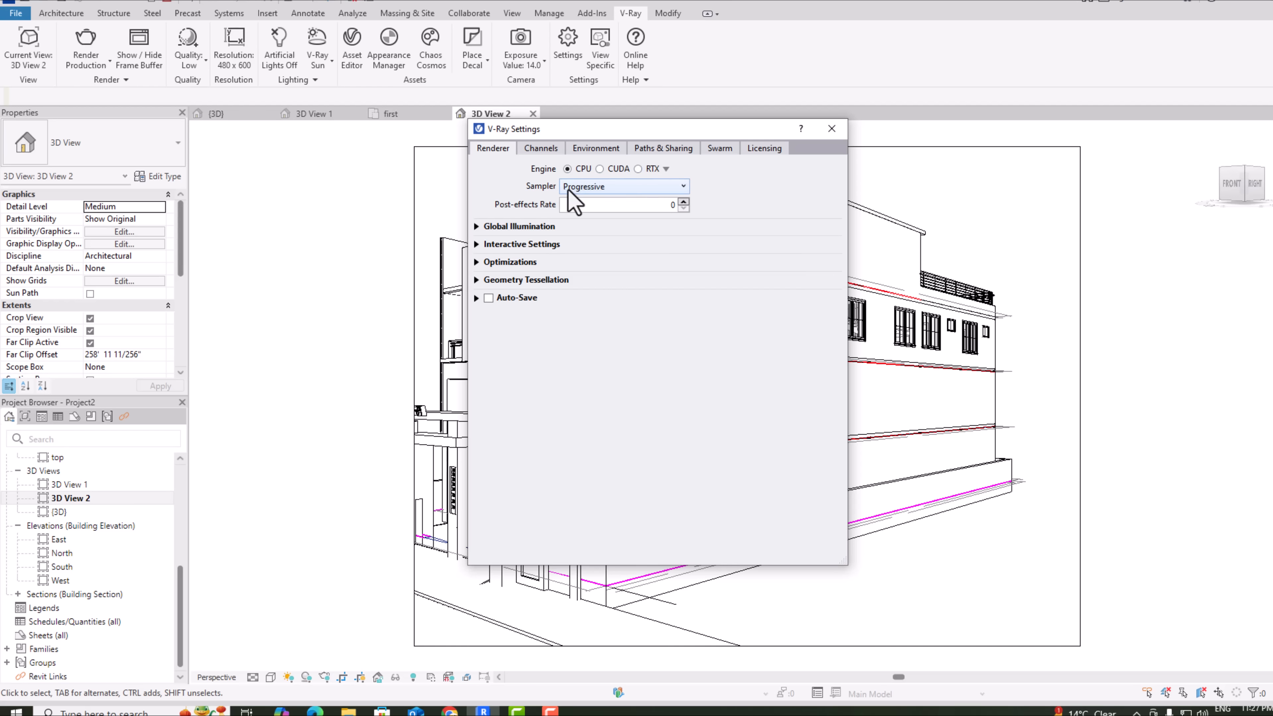
pyautogui.click(588, 200)
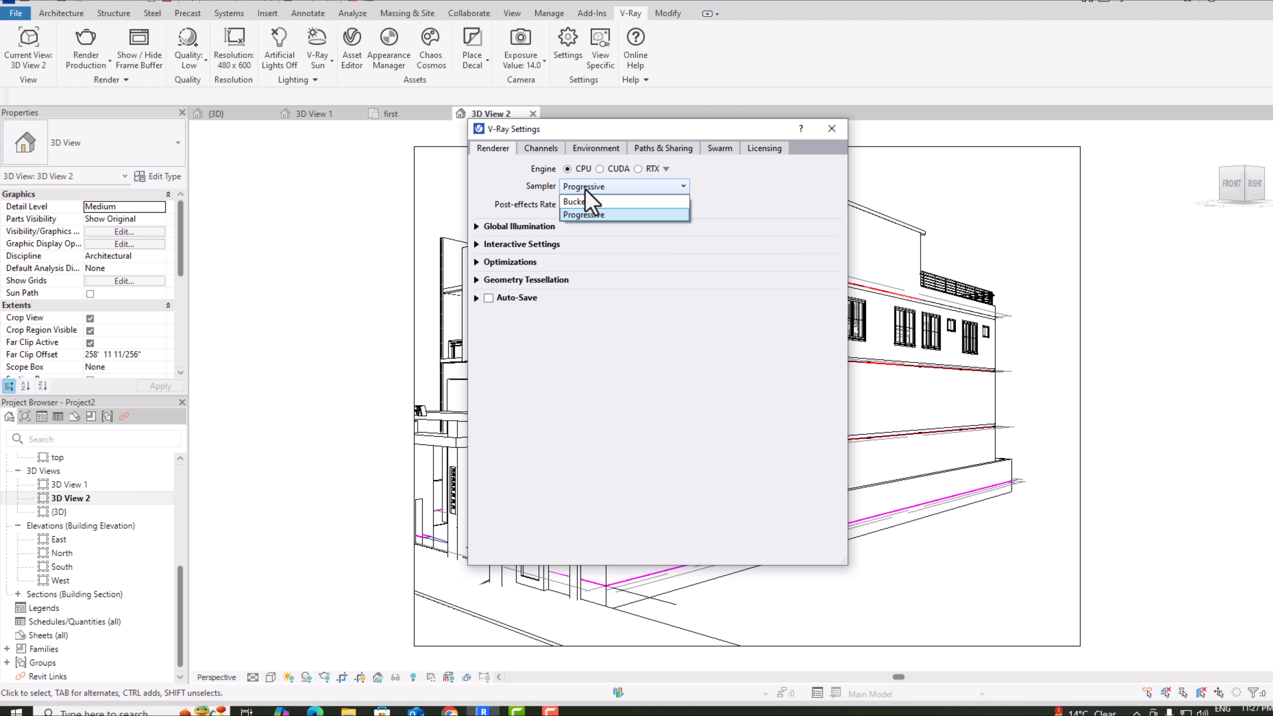
pyautogui.click(506, 203)
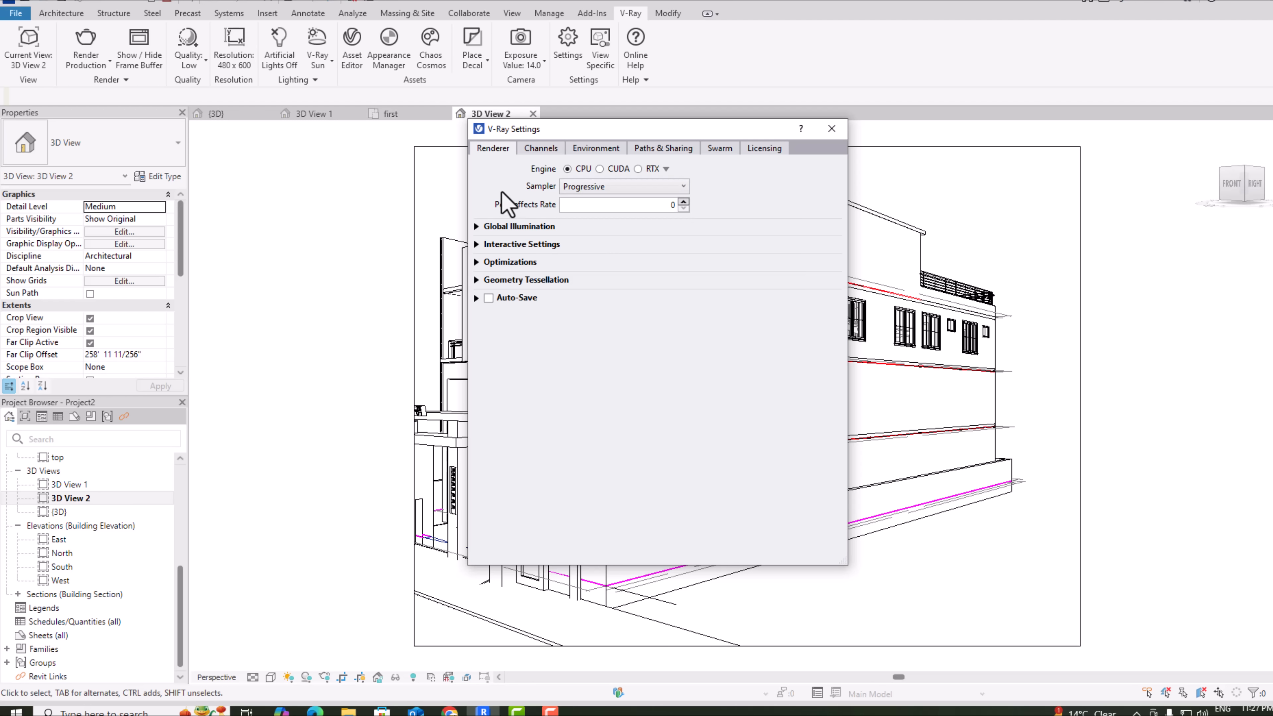
pyautogui.click(476, 227)
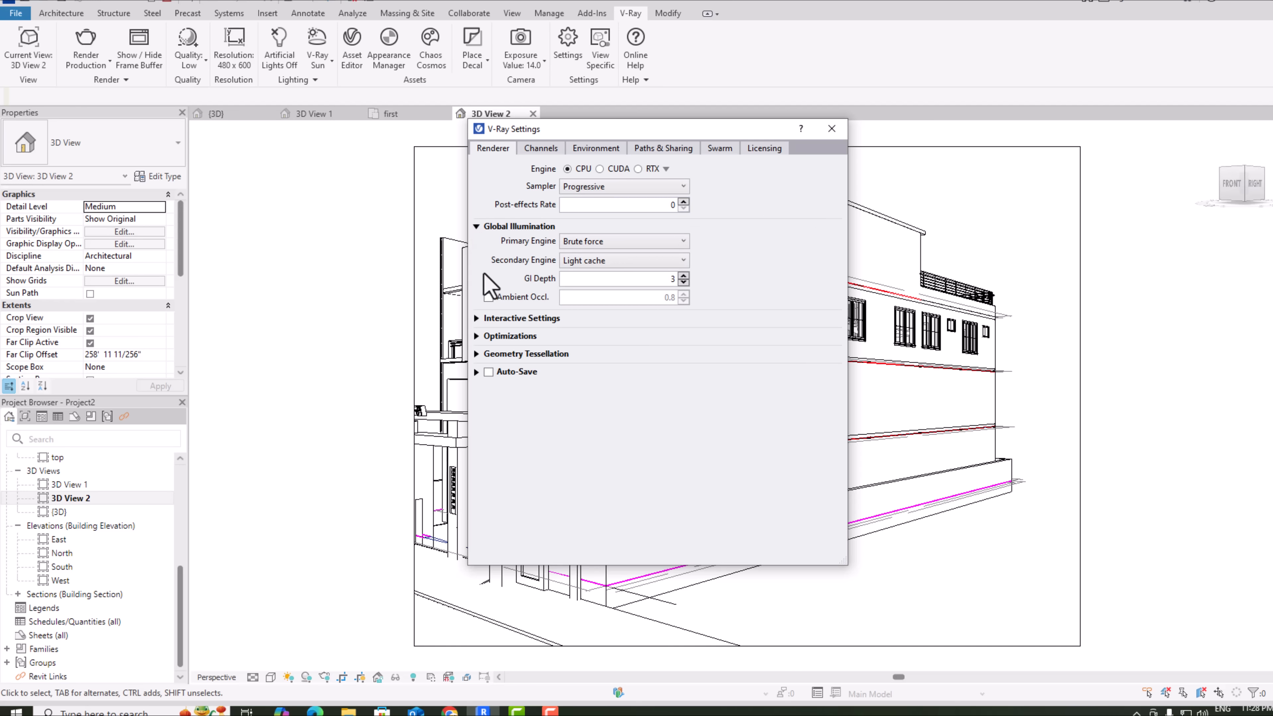
pyautogui.click(477, 318)
pyautogui.click(477, 391)
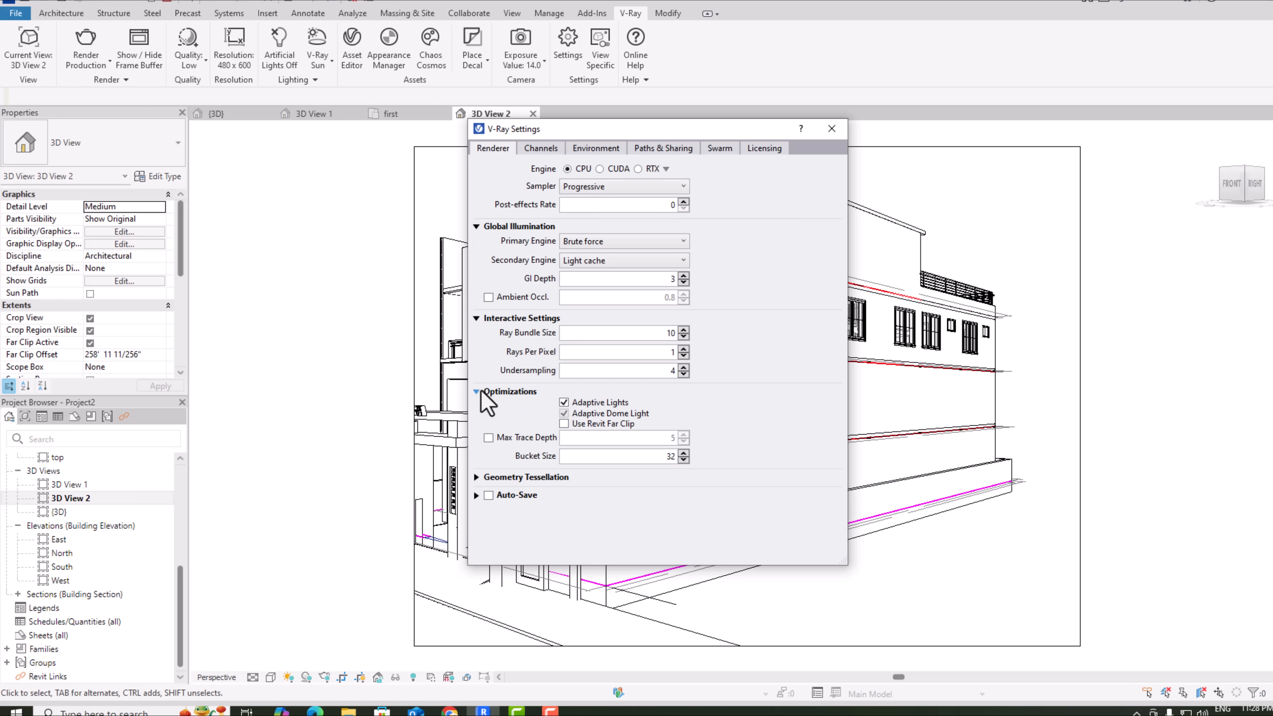
pyautogui.click(476, 477)
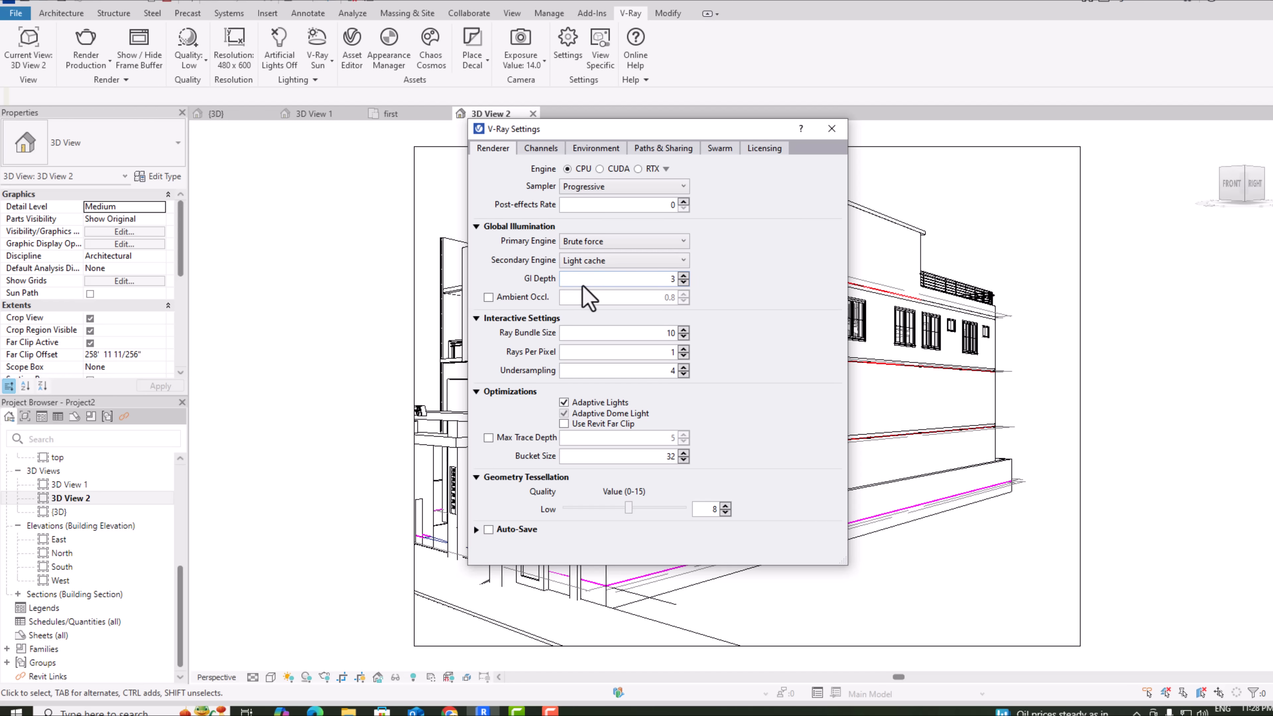
# - Review the V-Ray channels, environment, paths and sharing, Swarm and licensing settings, and close the settings window
pyautogui.click(541, 150)
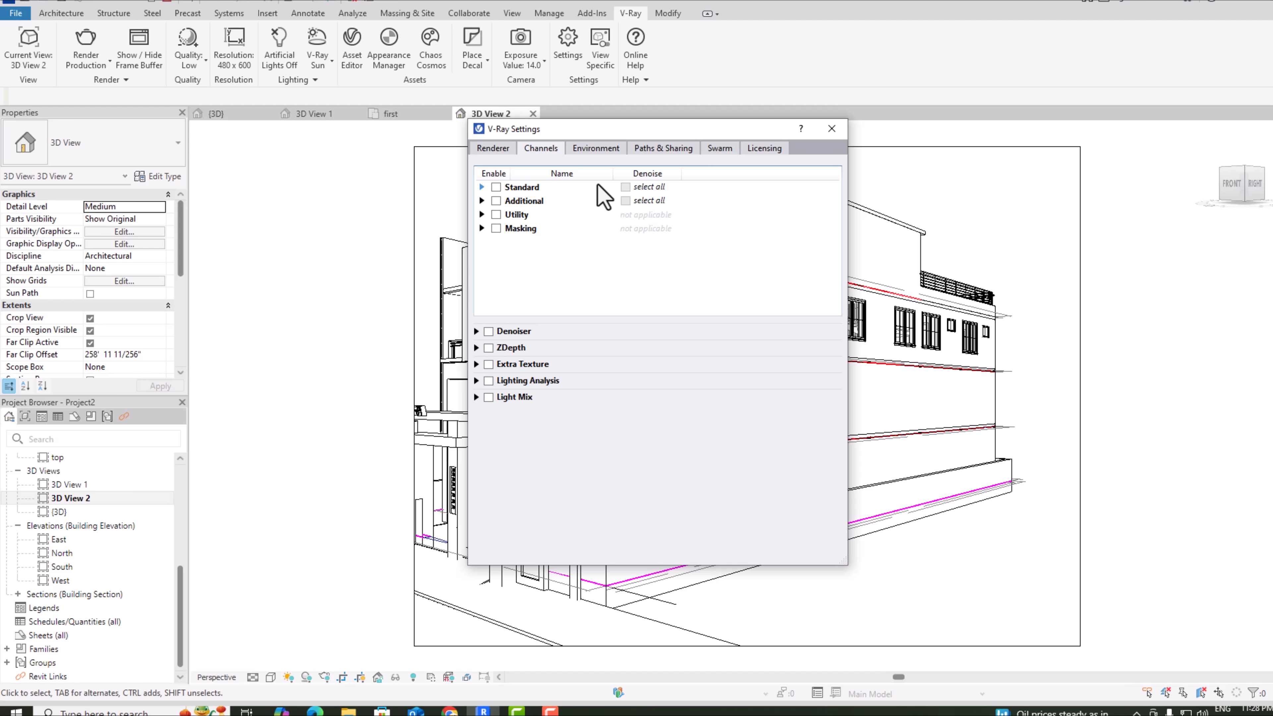
pyautogui.click(597, 150)
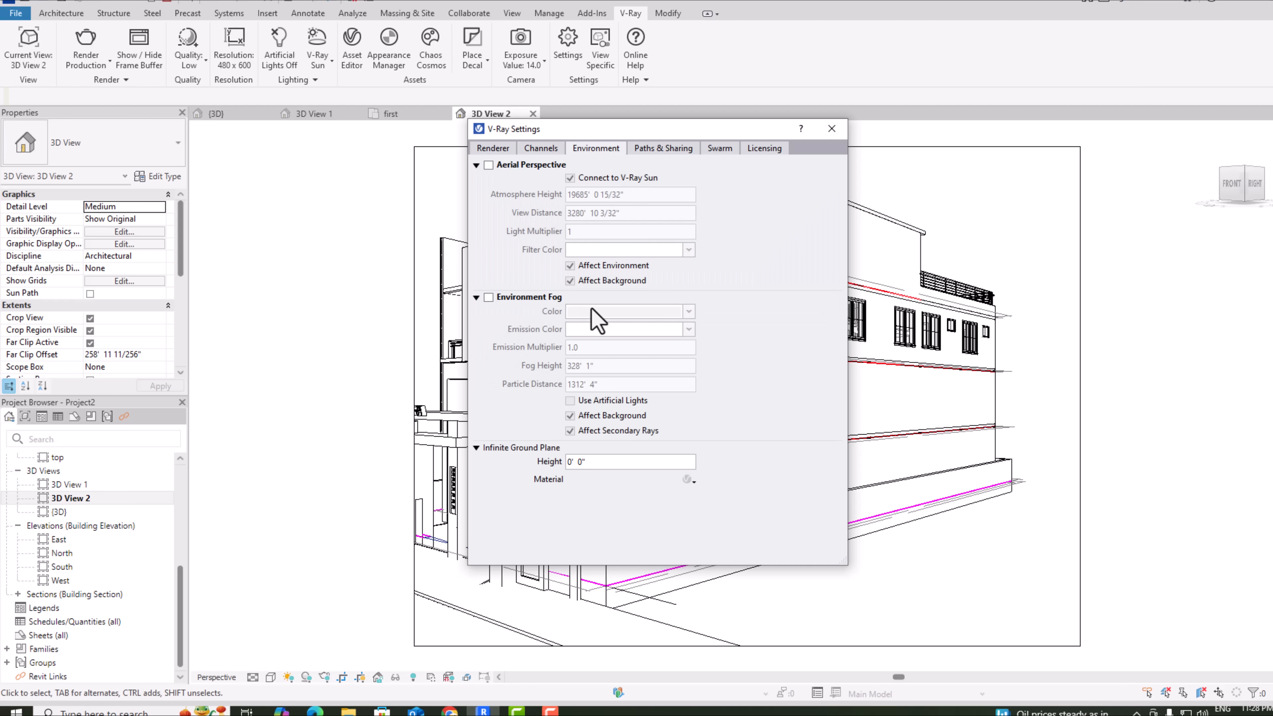
pyautogui.click(662, 150)
pyautogui.click(722, 148)
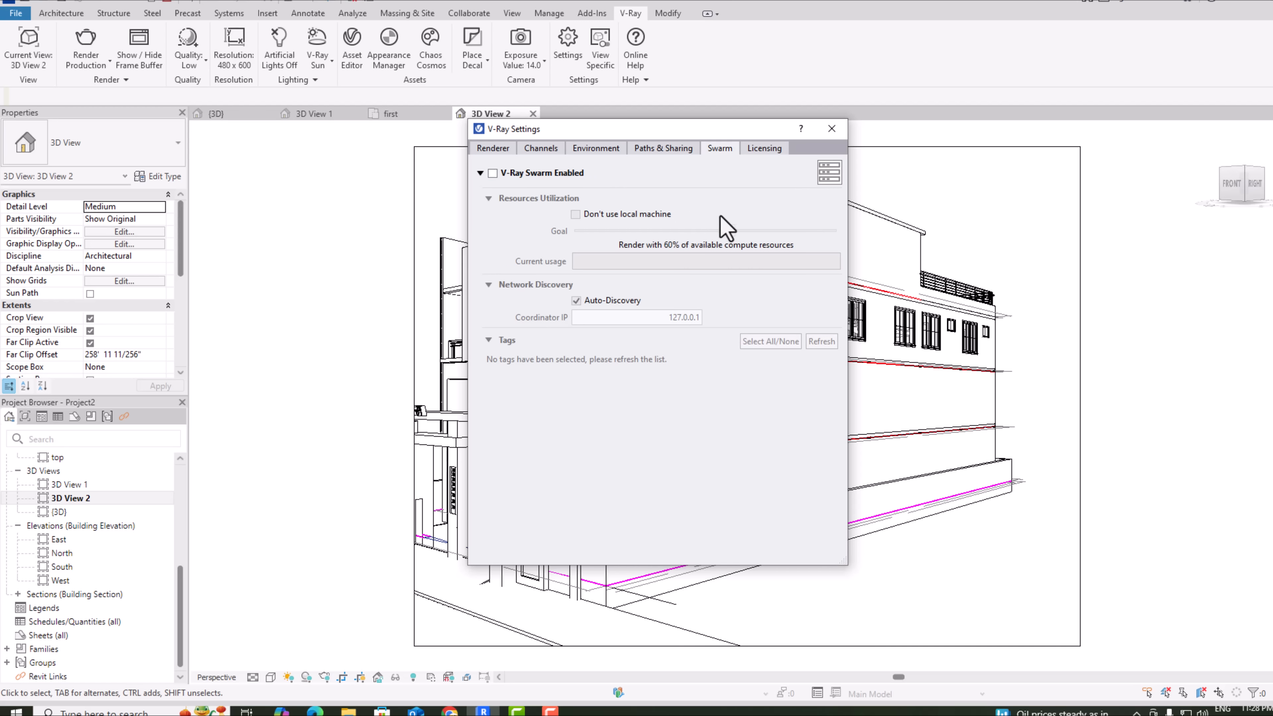
pyautogui.click(765, 156)
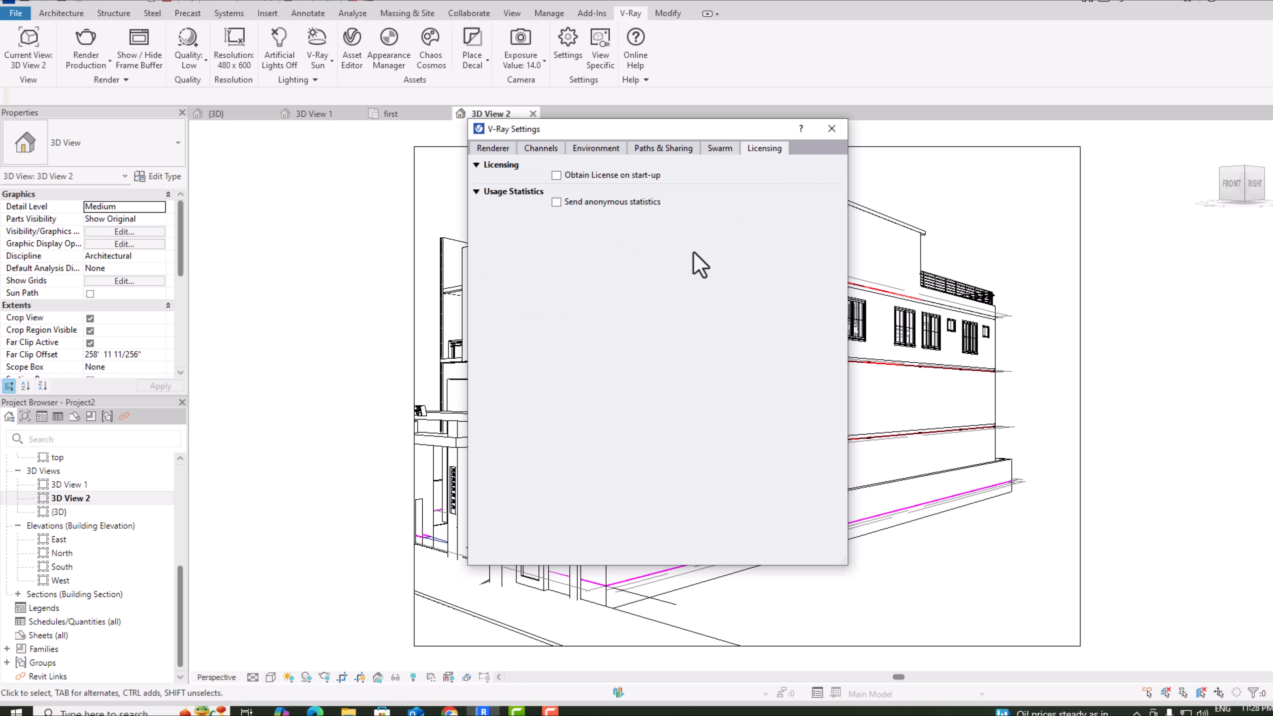
pyautogui.click(831, 129)
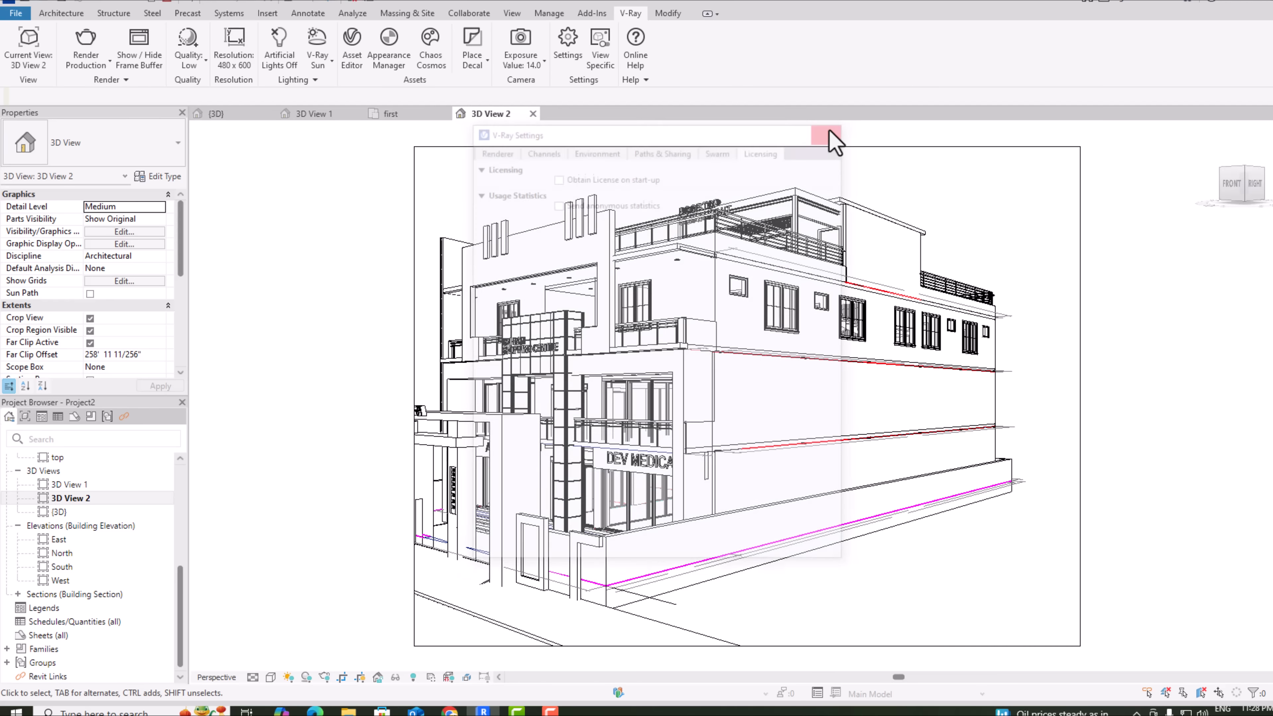
# - Review the additional V-Ray help commands, such as Feedback and License Server, and briefly open the V-Ray for Revit online help page
pyautogui.click(647, 79)
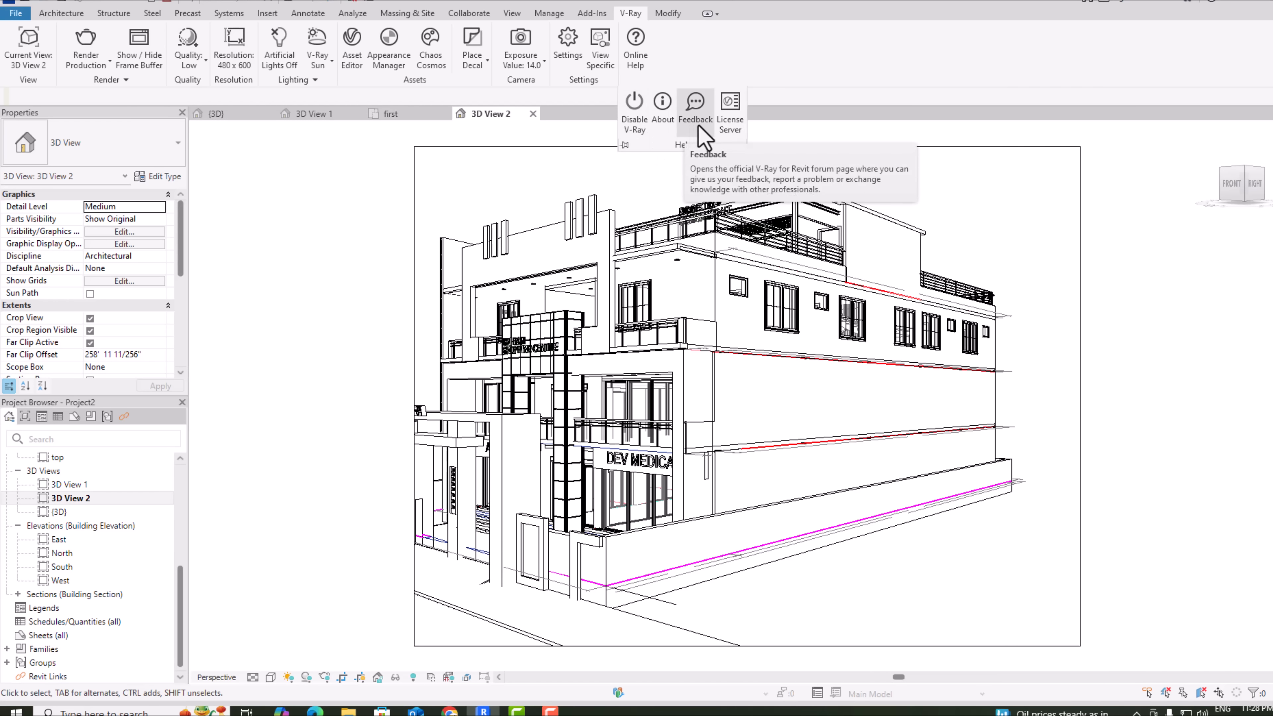
pyautogui.click(641, 59)
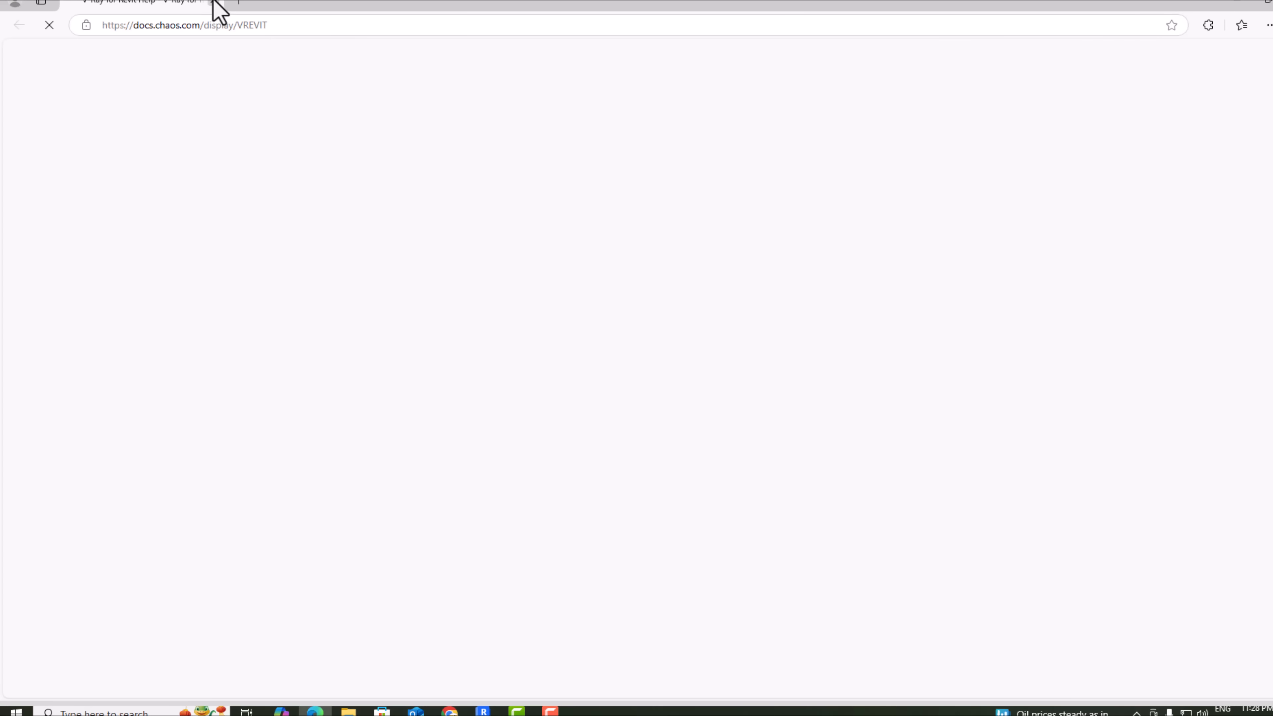
pyautogui.click(212, 2)
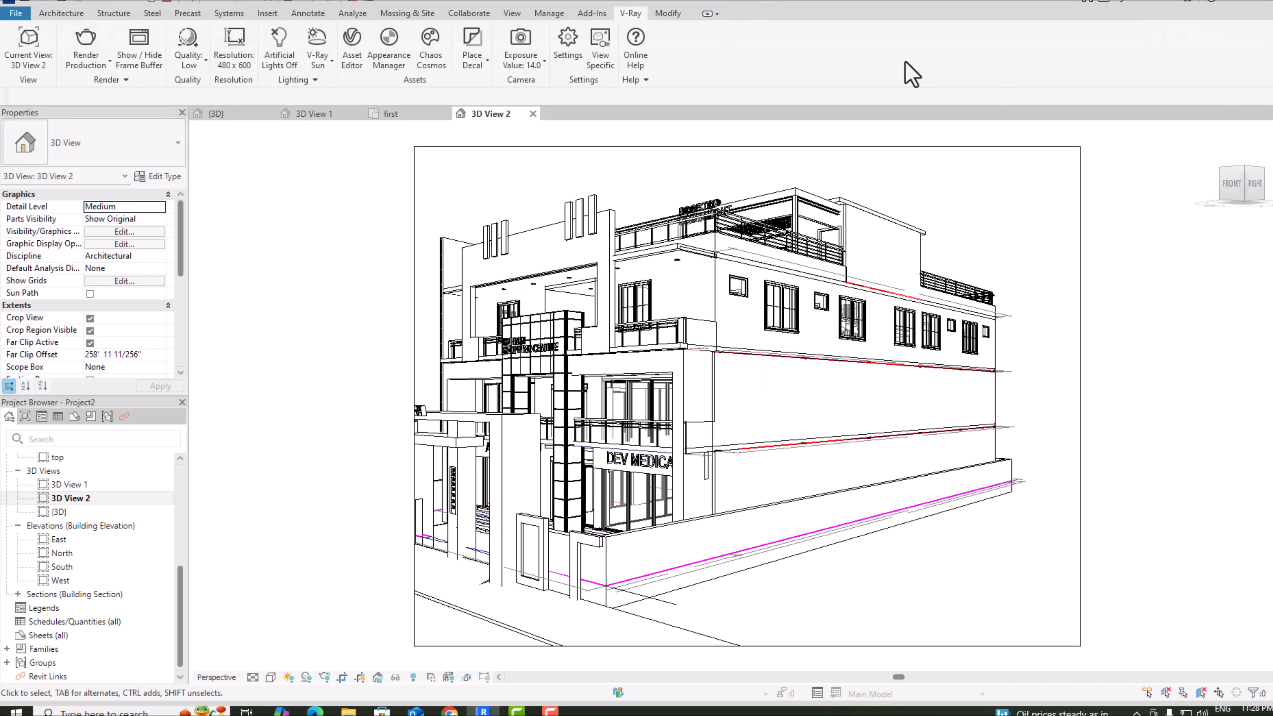